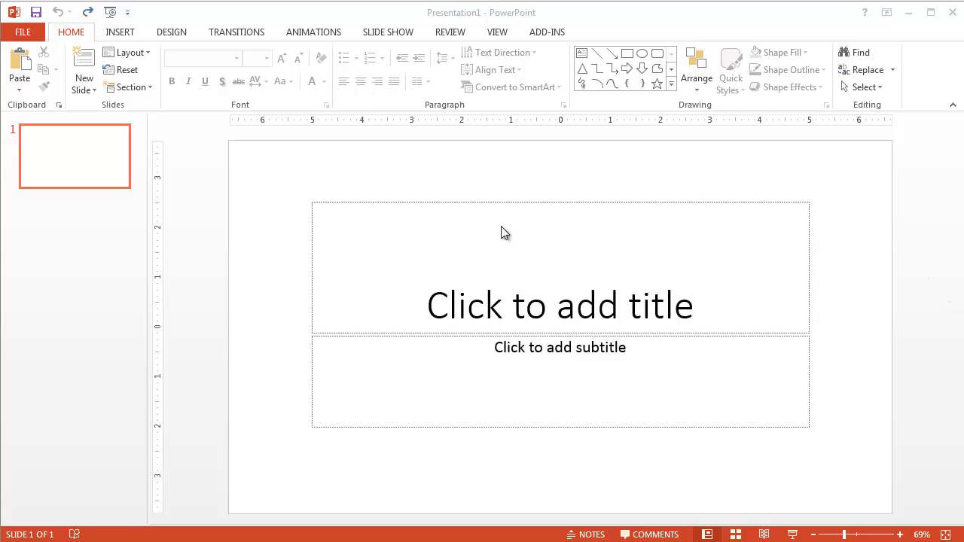
Enter "My amazing maze" as the title of the first slide
left_click(559, 318)
left_click(560, 318)
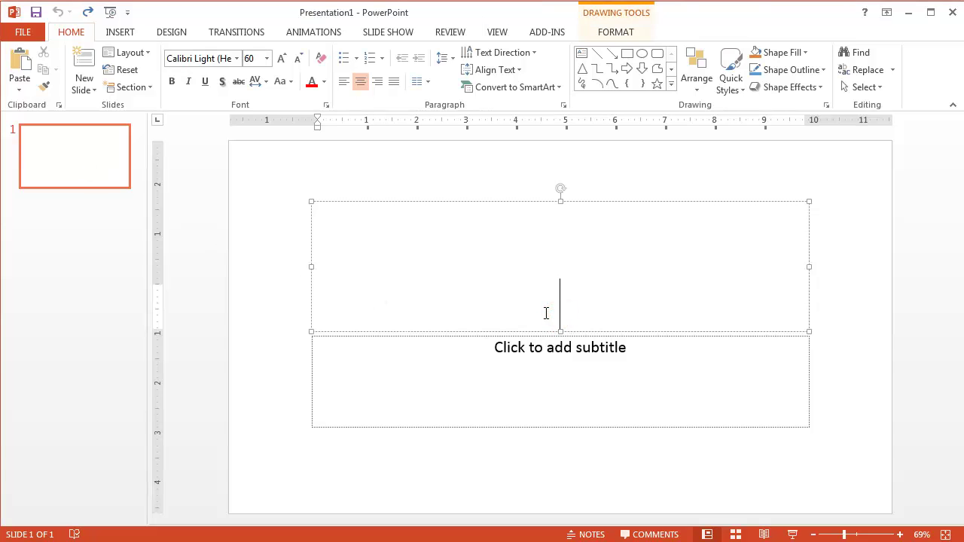
type("My ama")
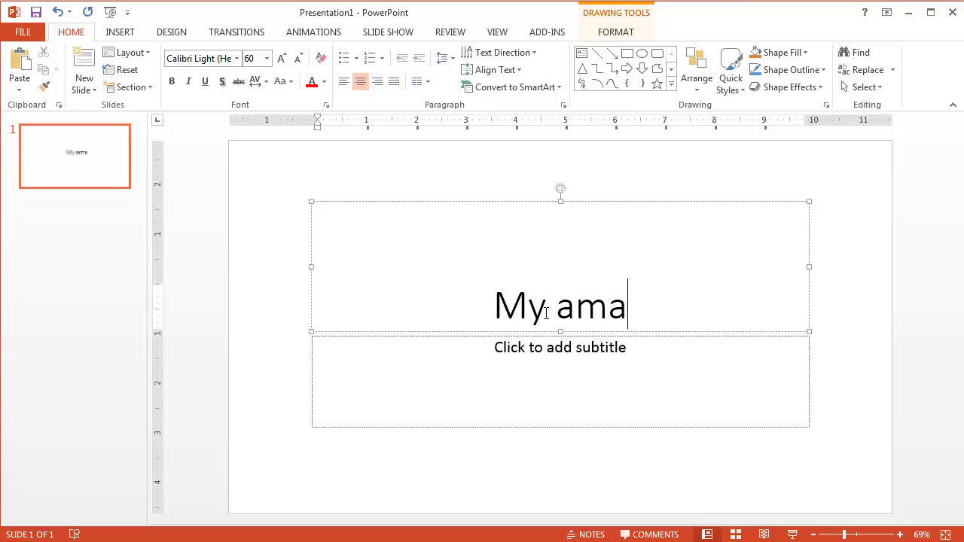
type("zing maz")
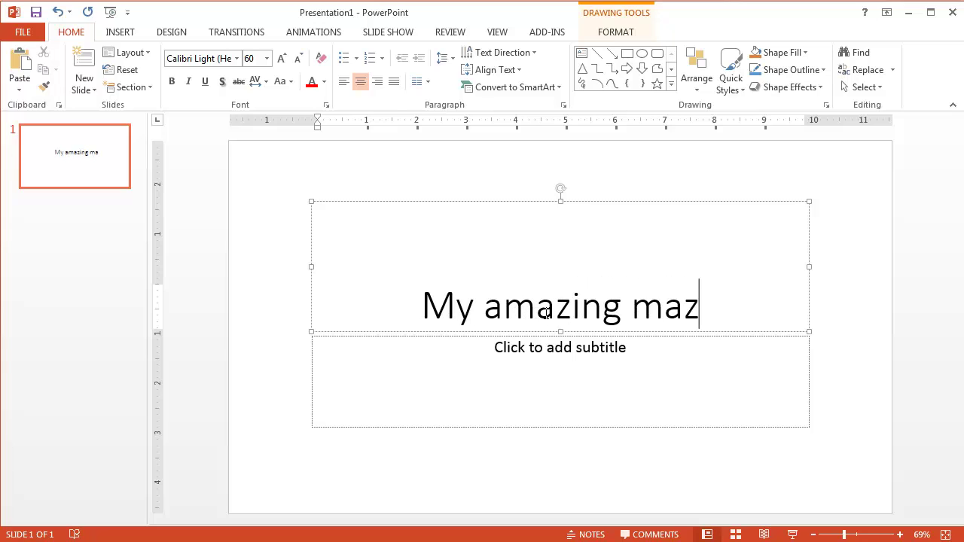
type("e")
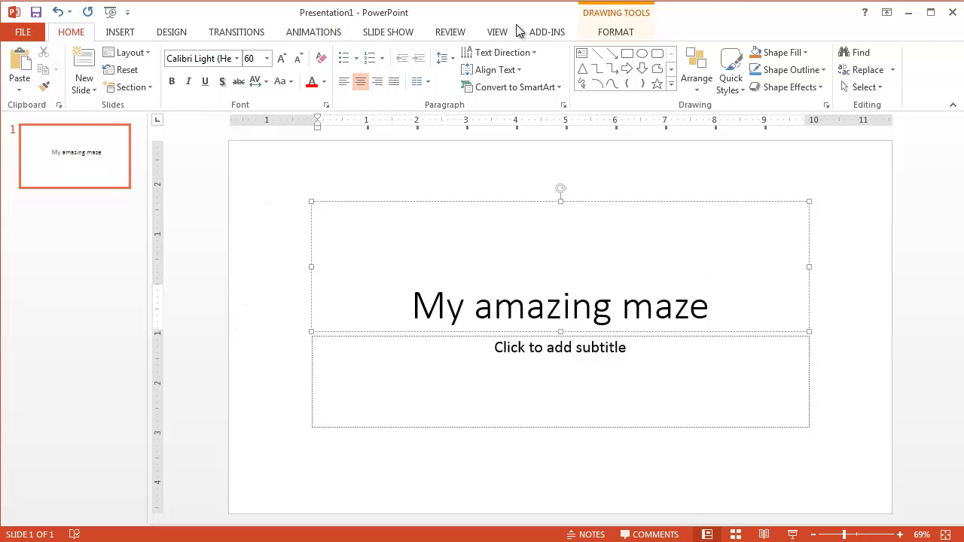
Give the title slide a solid dark gray background fill
left_click(180, 32)
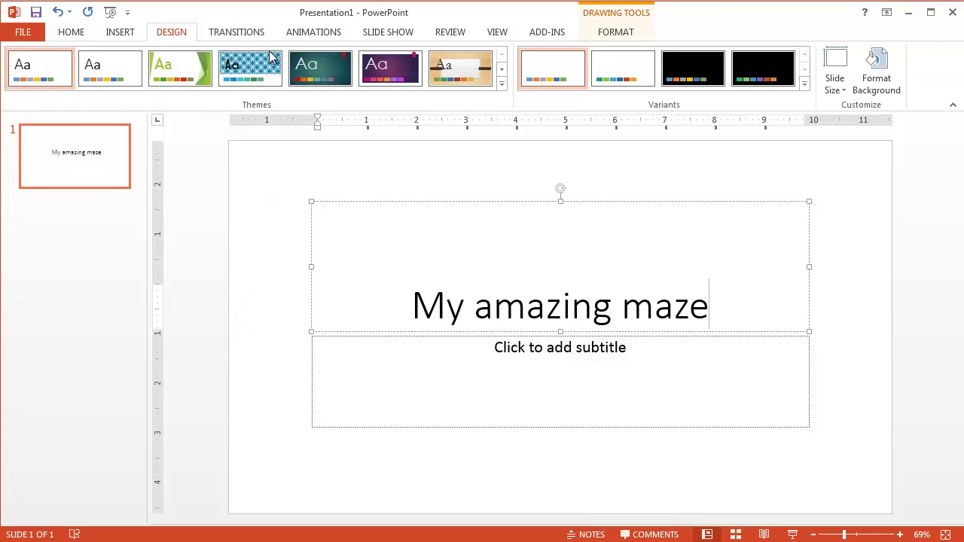
left_click(876, 65)
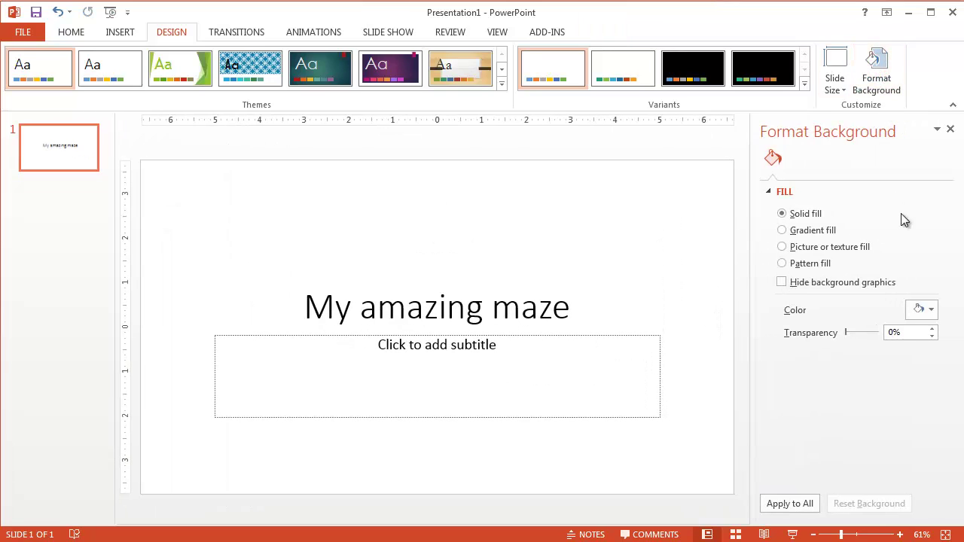
left_click(920, 310)
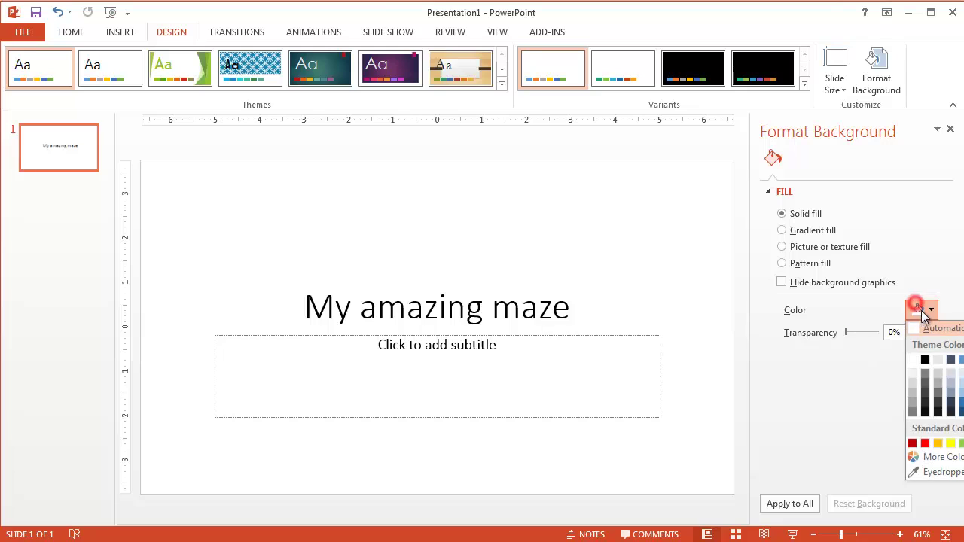
left_click(941, 395)
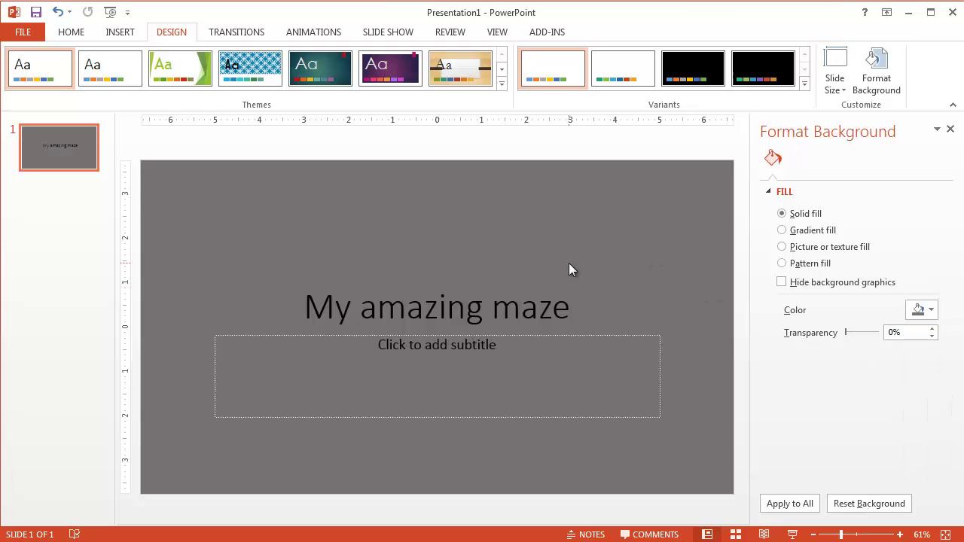
left_click(539, 308)
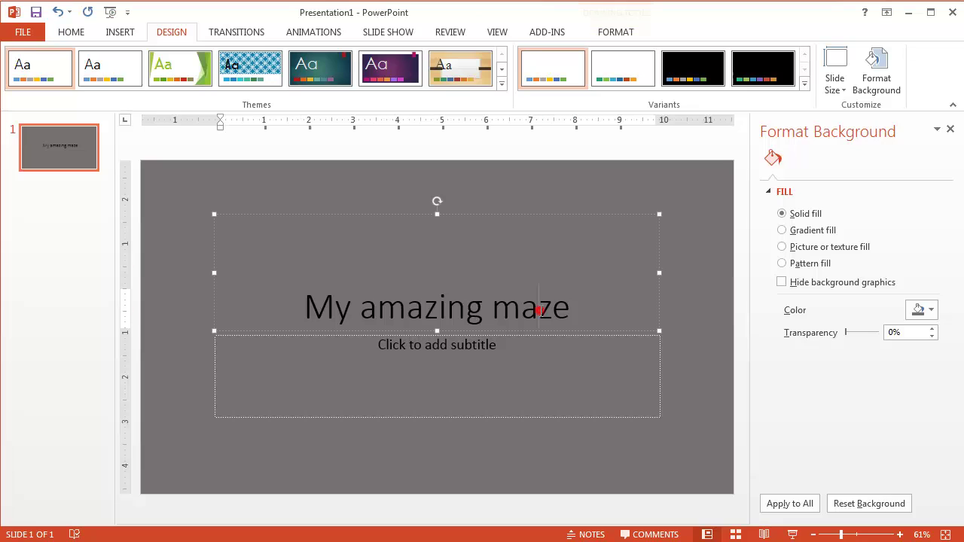
left_click(673, 293)
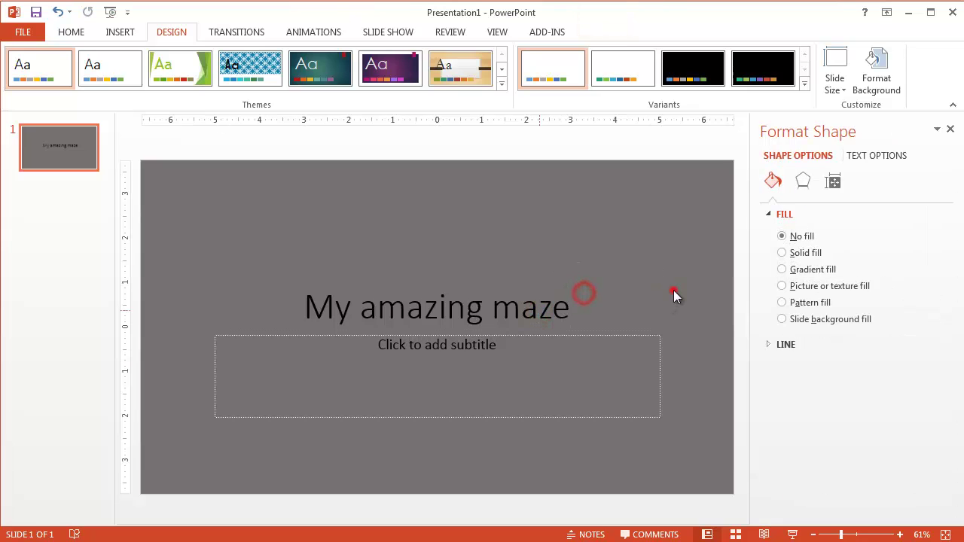
left_click(950, 129)
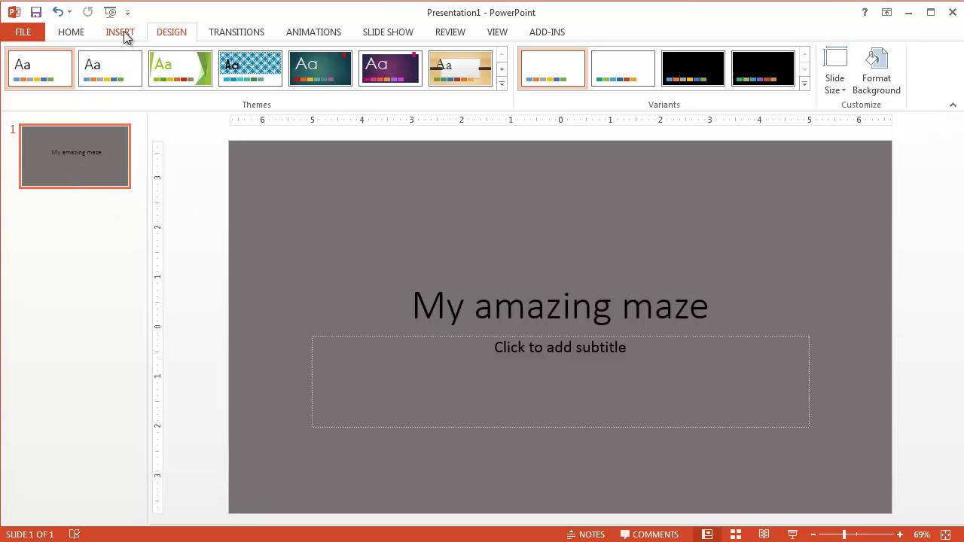
Add three new slides after the title slide
left_click(72, 33)
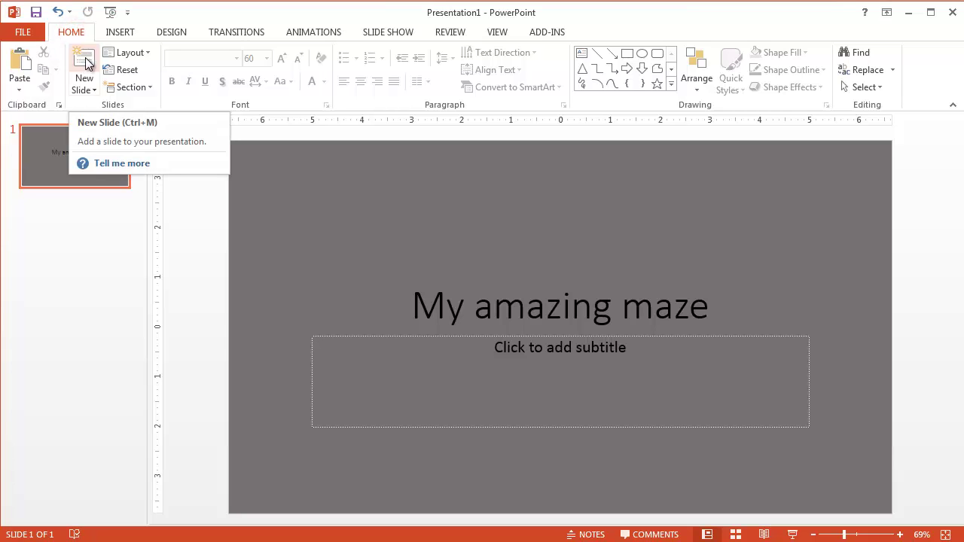
left_click(85, 60)
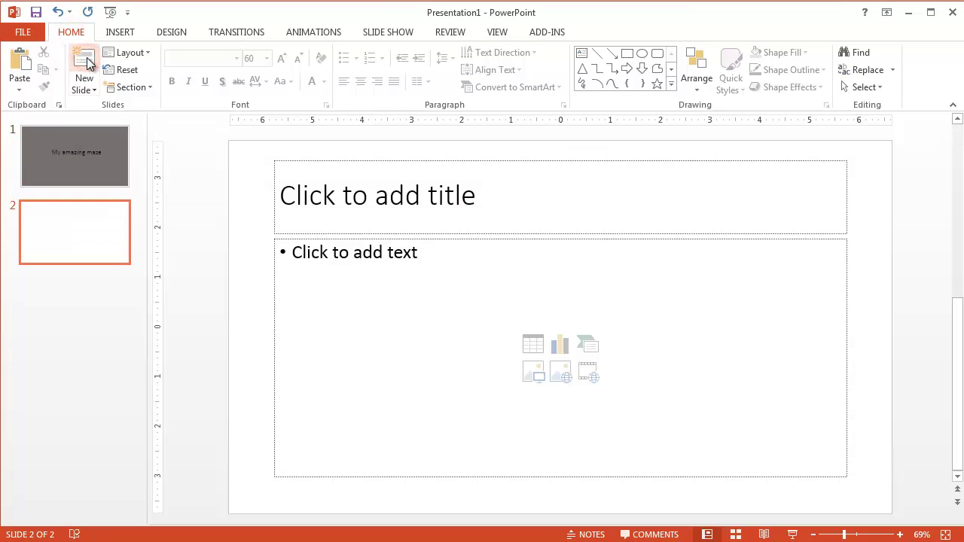
left_click(85, 60)
left_click(86, 61)
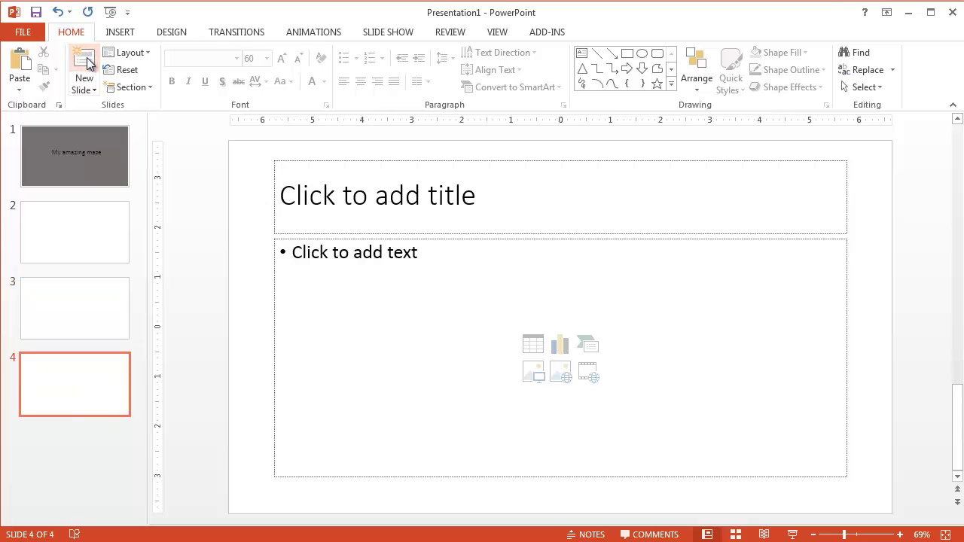
Delete the title and text placeholders from slide 2 so the slide is blank
left_click(82, 314)
left_click(81, 229)
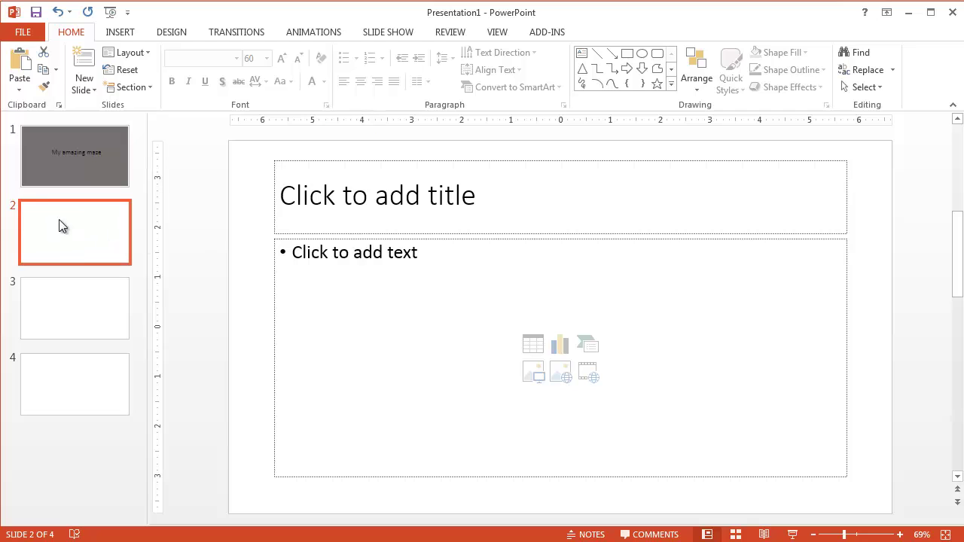
left_click(380, 161)
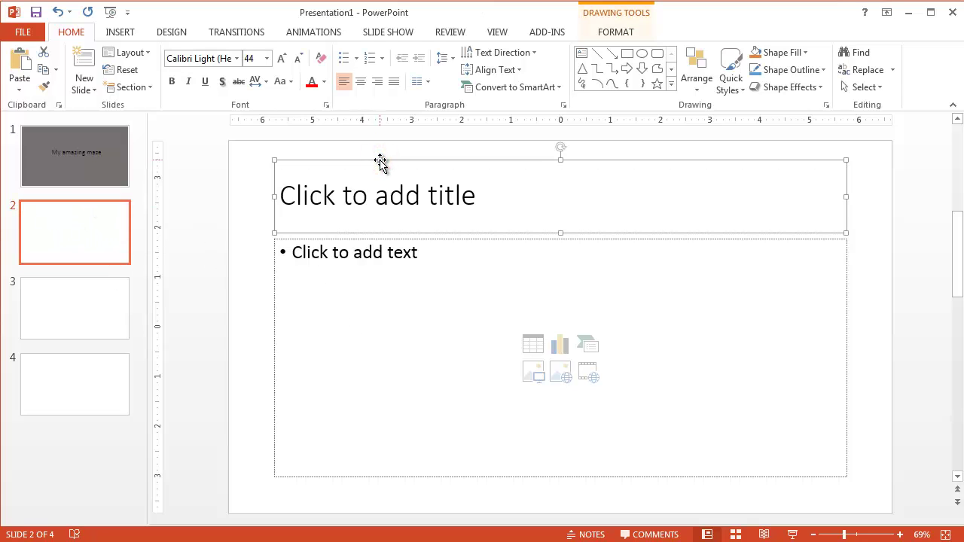
key("Delete")
left_click(422, 240)
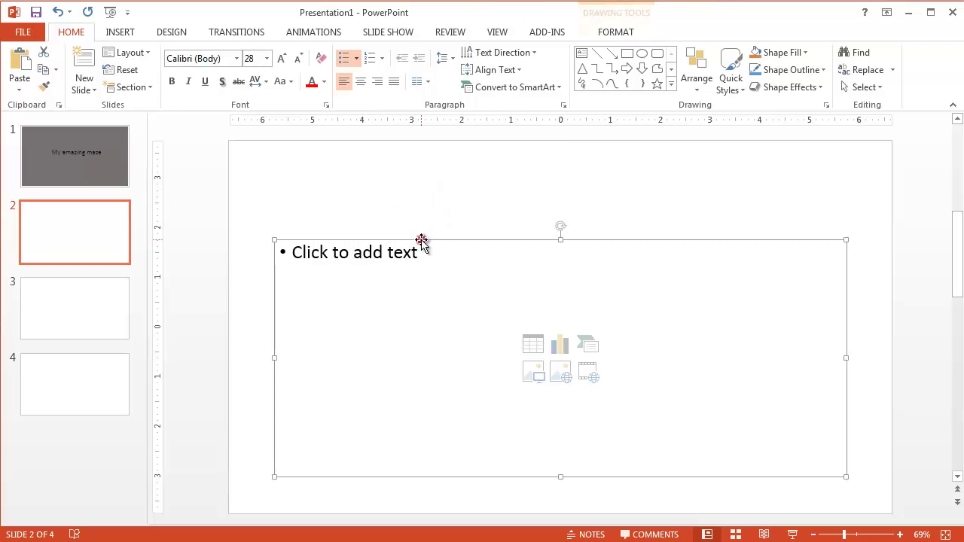
key("Delete")
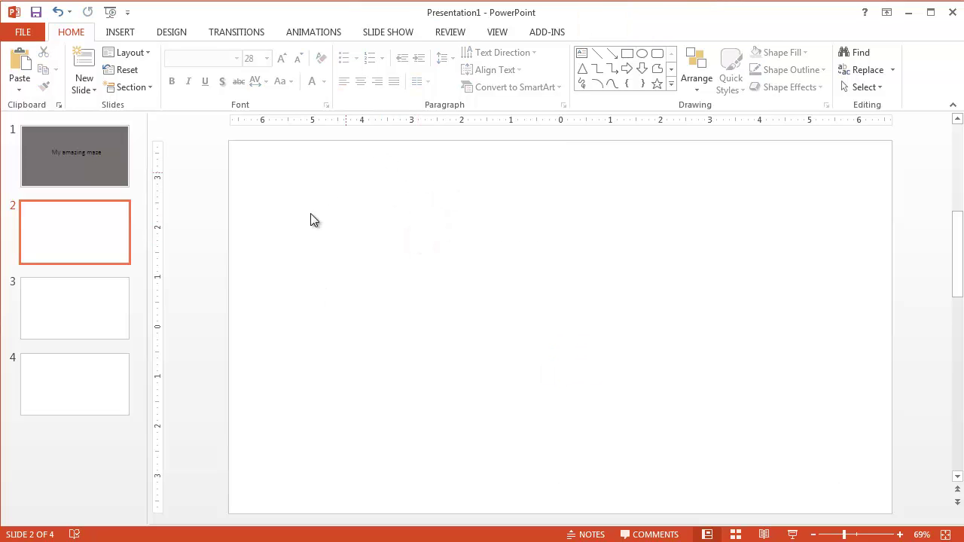
Enter "You Win!" as the title of slide 3
left_click(61, 306)
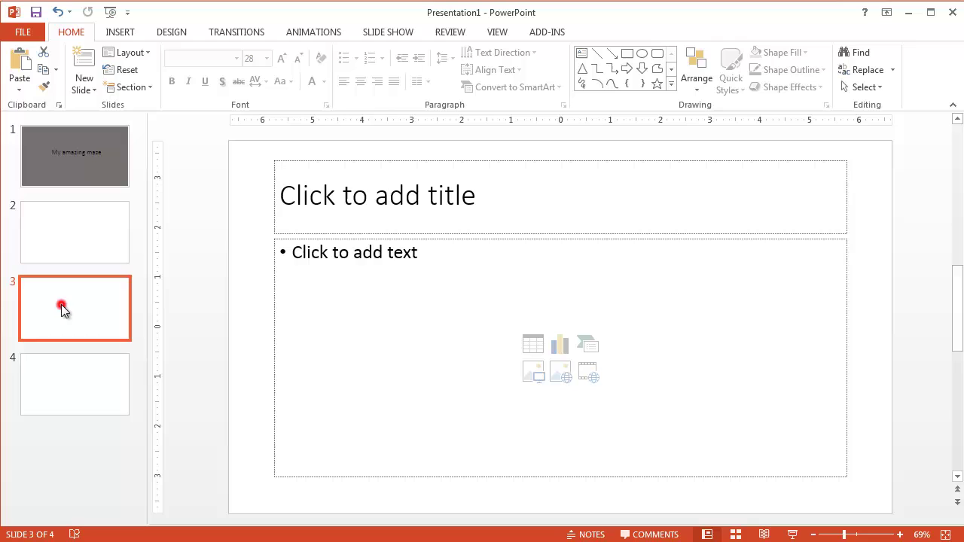
left_click(424, 206)
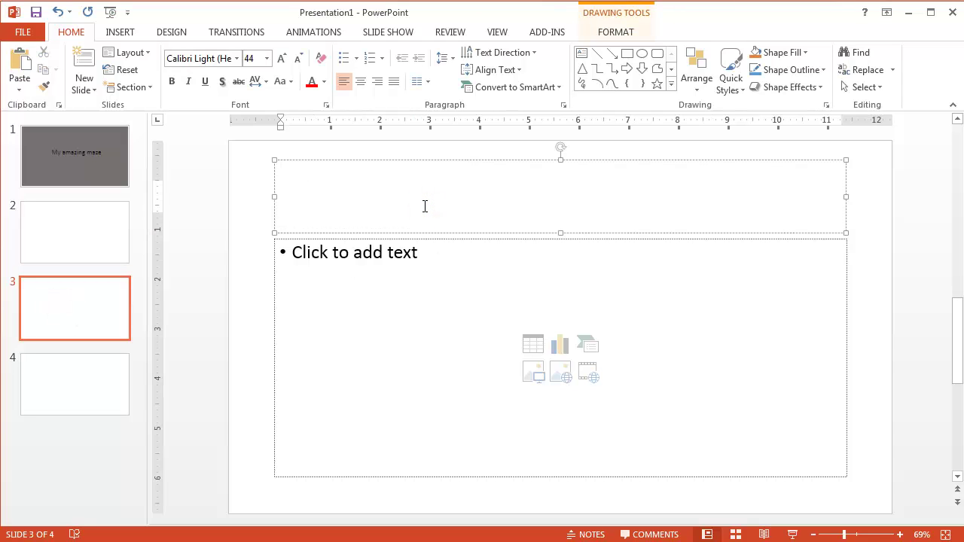
type("You Win!")
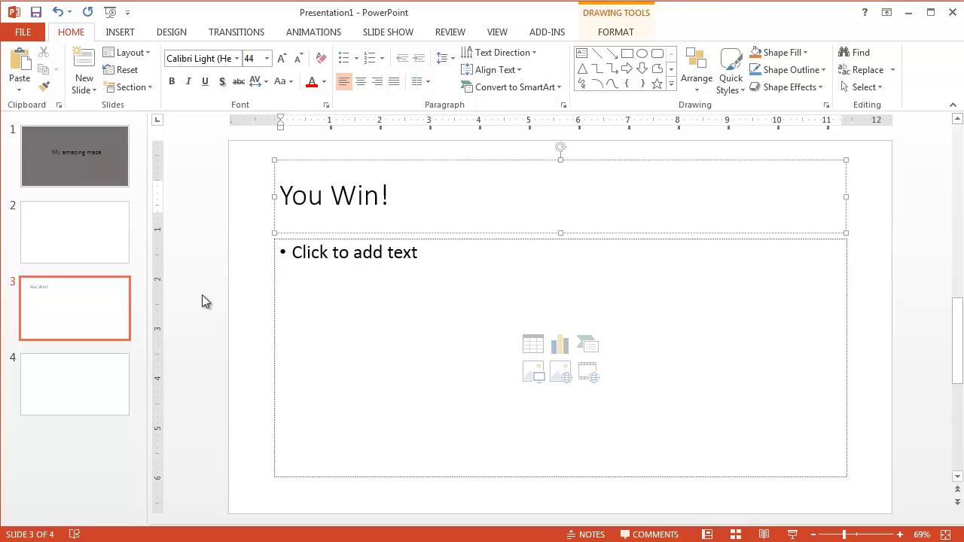
Enter "You lose!" as the title of slide 4
left_click(73, 389)
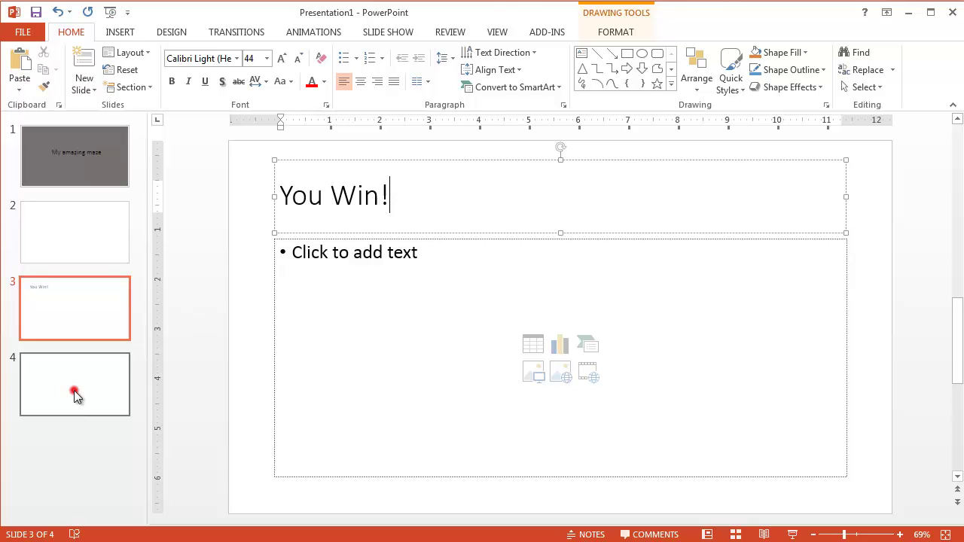
left_click(403, 213)
type("You")
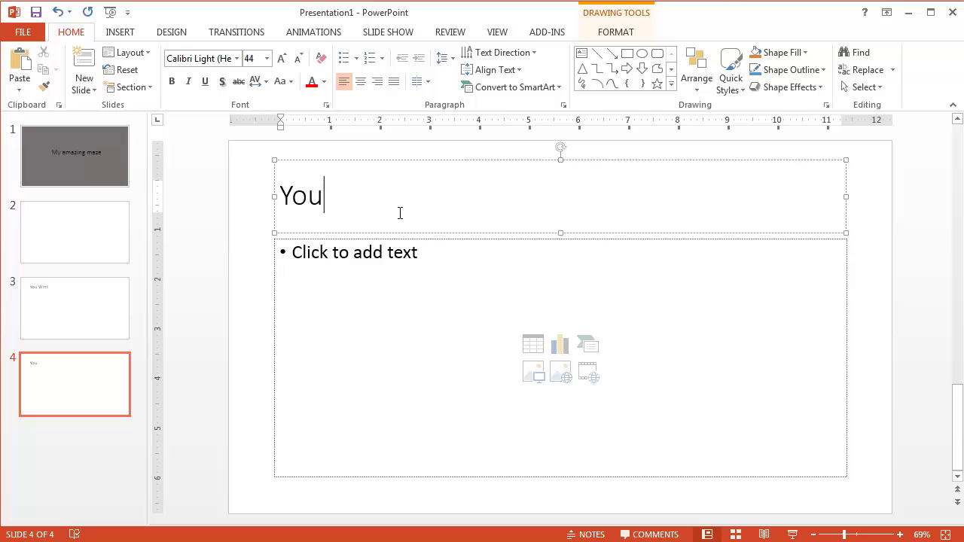
type(" lose.")
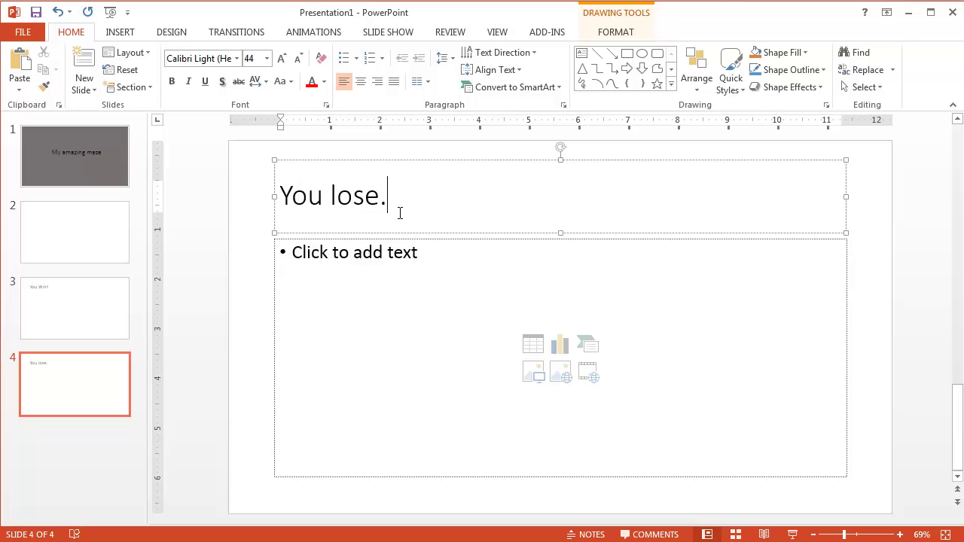
type("!")
Draw a rounded rectangle about 2.47" wide and 0.92" high in the lower-left corner of the title slide
left_click(69, 306)
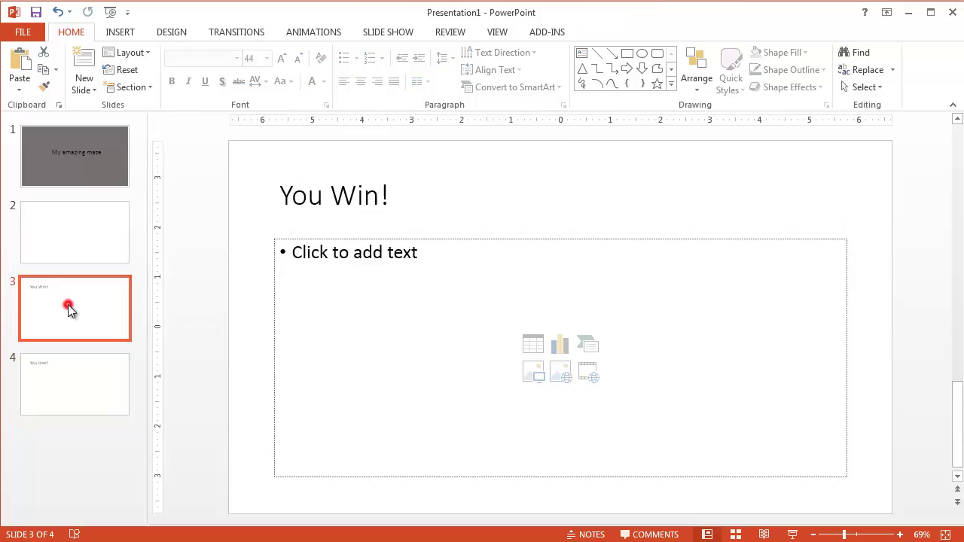
left_click(72, 250)
left_click(63, 167)
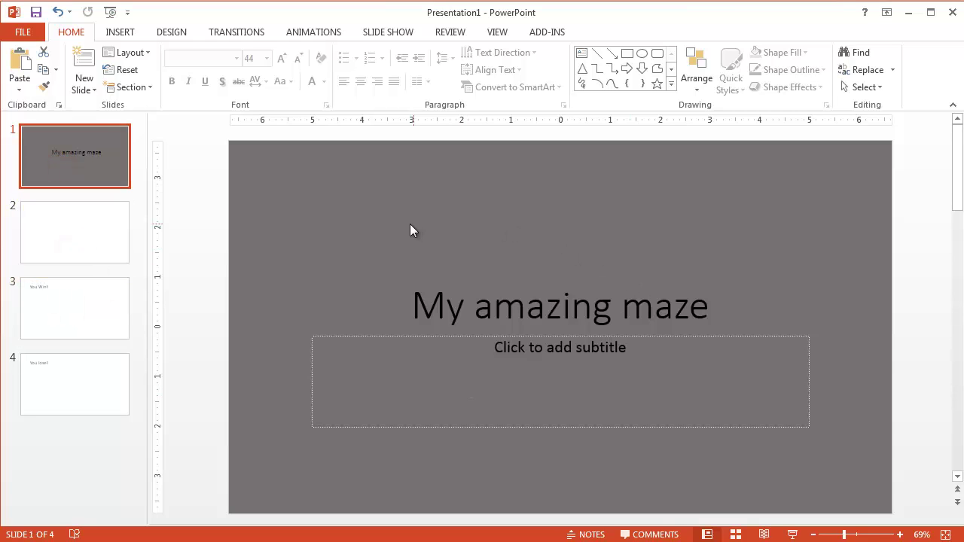
left_click(118, 34)
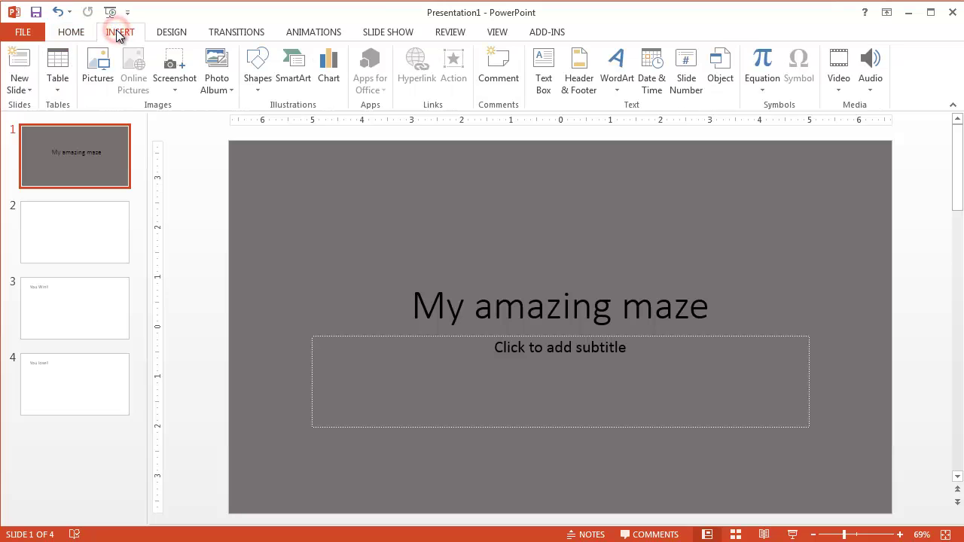
left_click(258, 71)
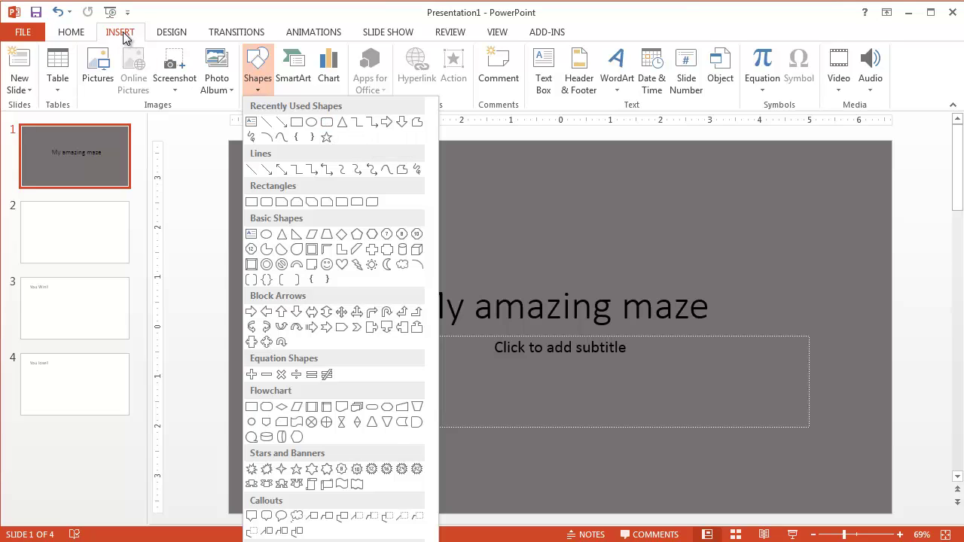
left_click(328, 121)
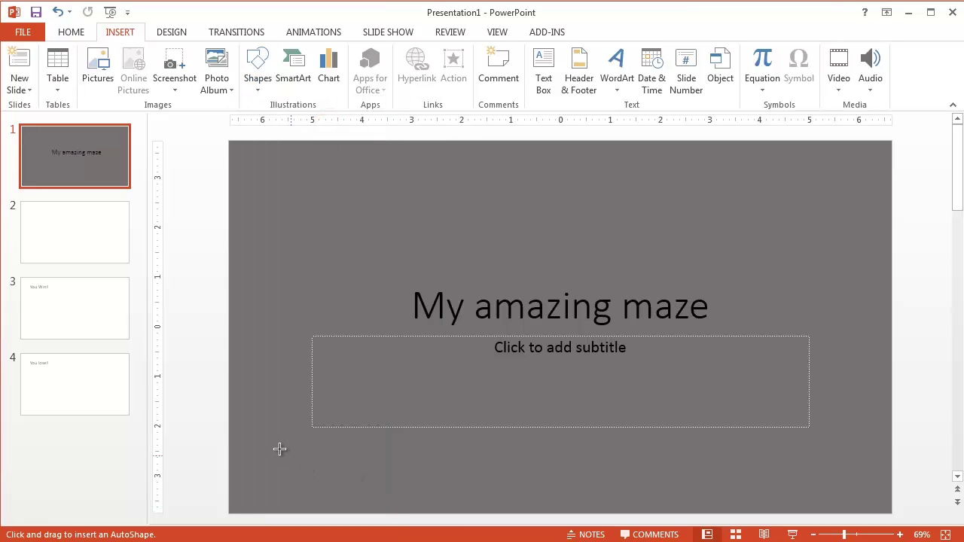
left_click_drag(277, 448, 401, 494)
left_click_drag(369, 450, 347, 453)
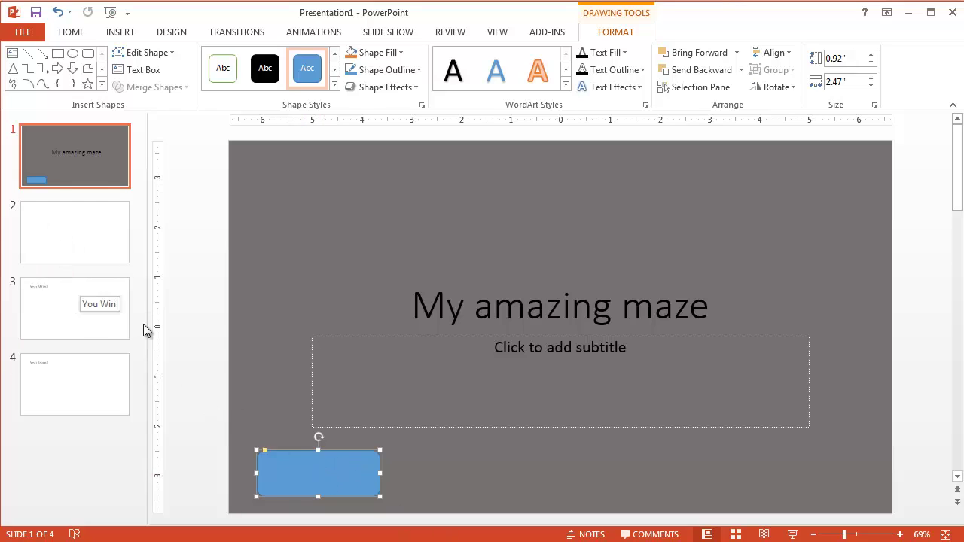
Label the rounded rectangle "Start" and enlarge its text to 36 pt
left_click(332, 469)
type("Start")
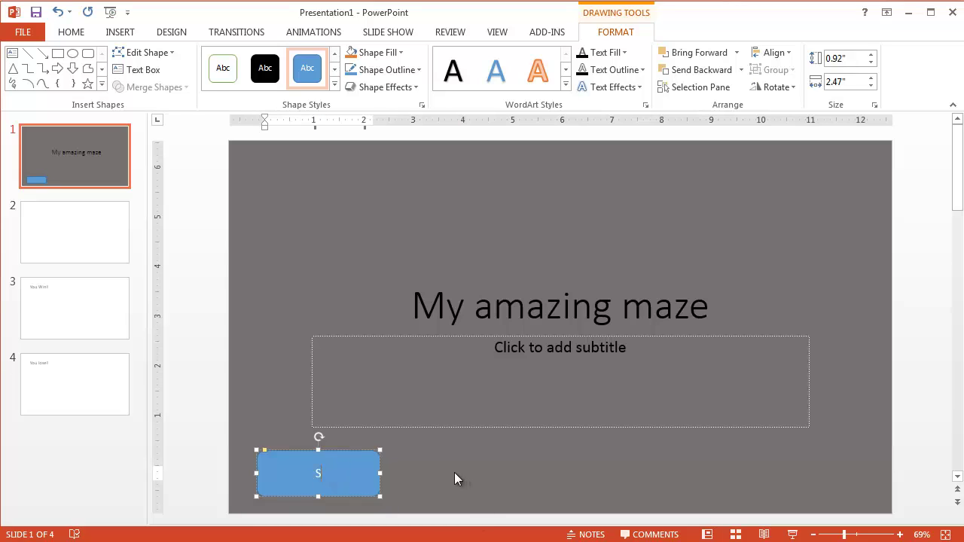
double_click(330, 472)
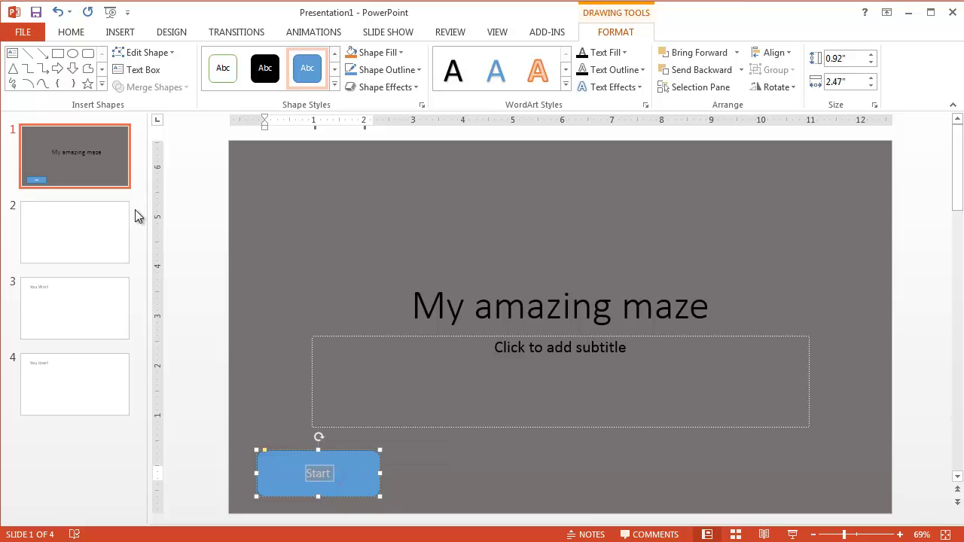
left_click(75, 34)
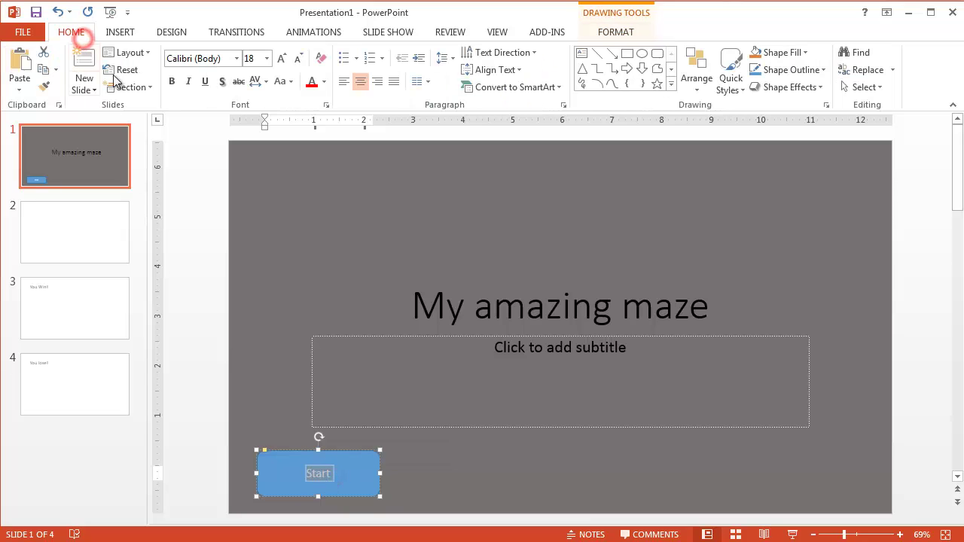
left_click(282, 59)
left_click(282, 59)
left_click(281, 58)
left_click(282, 59)
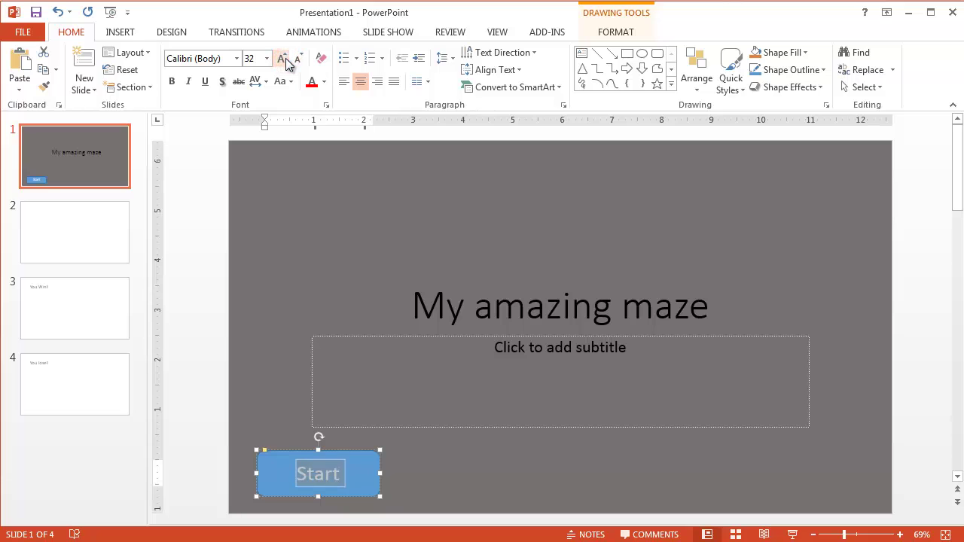
left_click(282, 60)
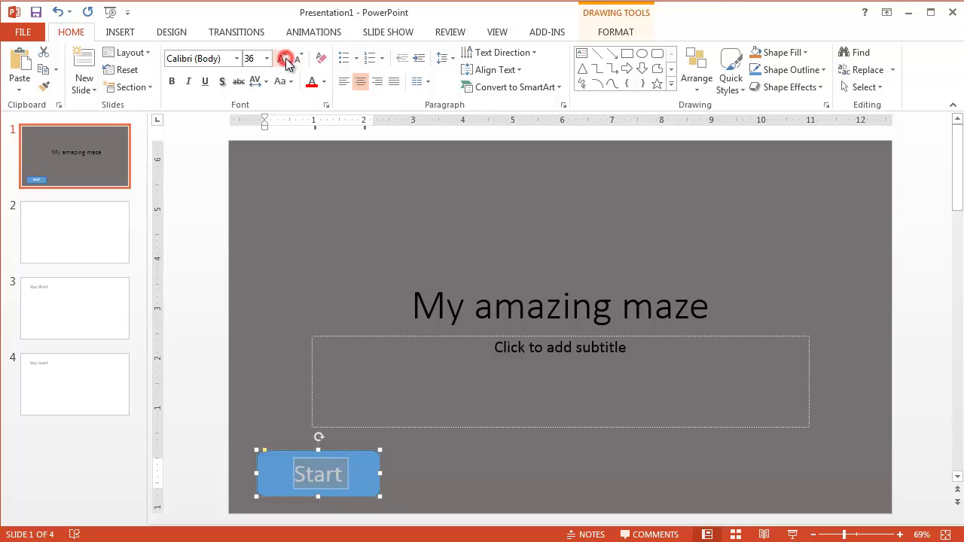
Apply the glossy blue shape style with gradient and shadow to the Start button
left_click(408, 476)
left_click(361, 471)
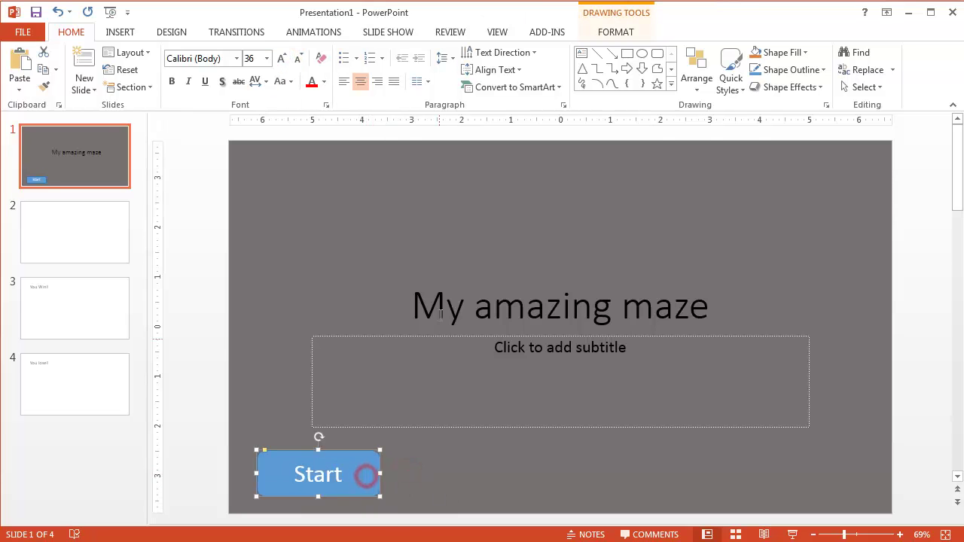
left_click(632, 30)
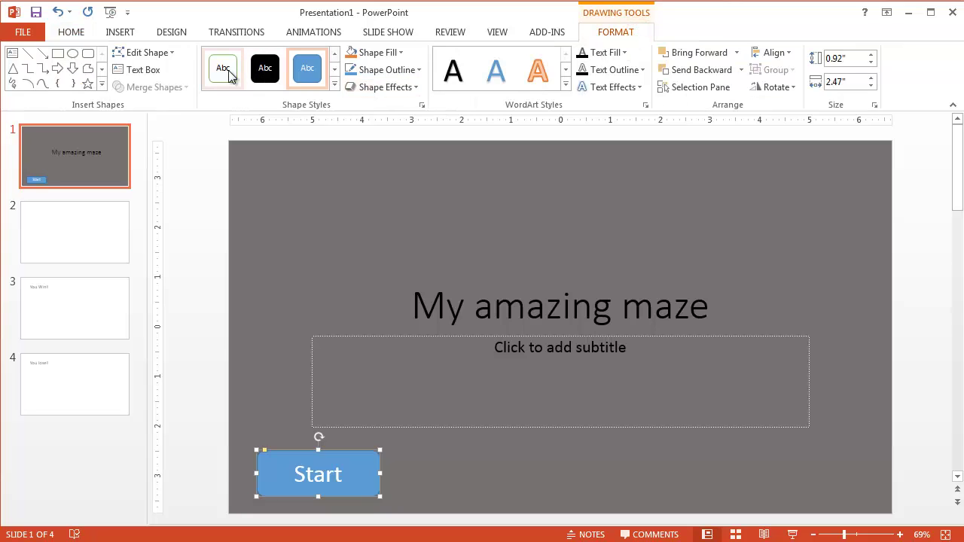
left_click(333, 85)
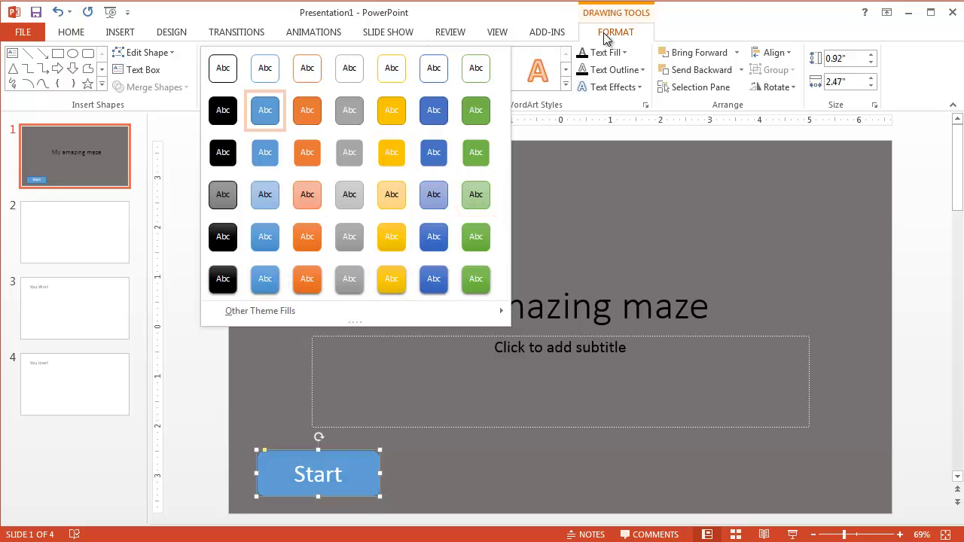
left_click(273, 282)
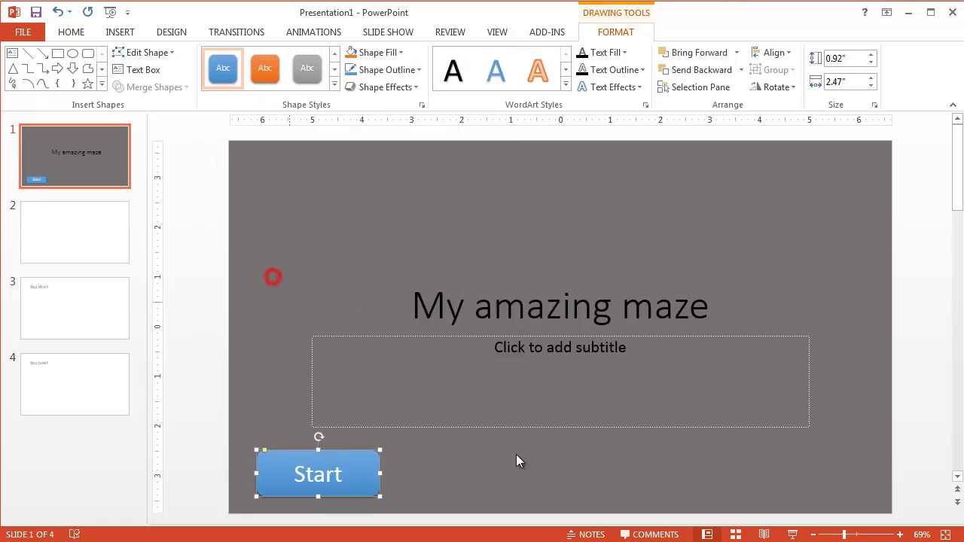
left_click(515, 457)
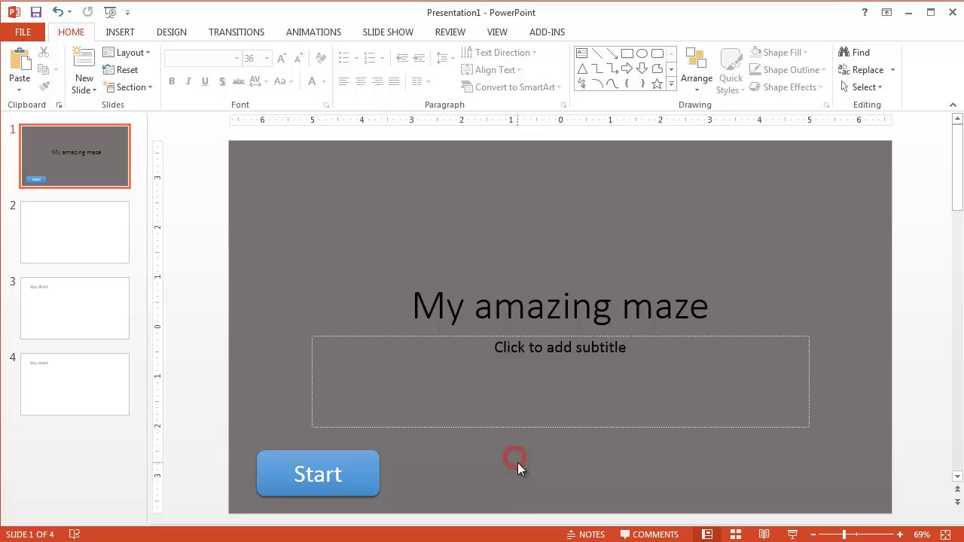
Preview the title slide in a slide show, and return to editing
left_click(376, 472)
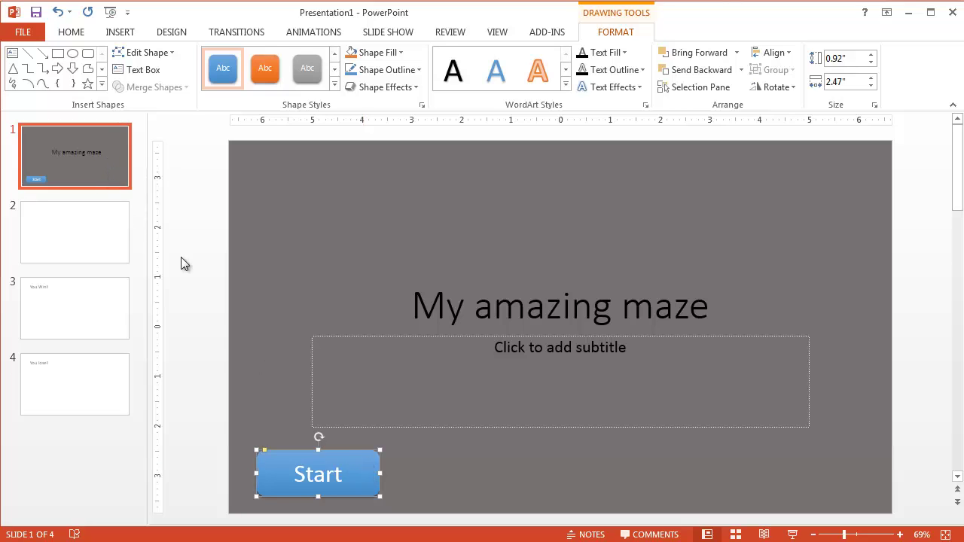
left_click(793, 533)
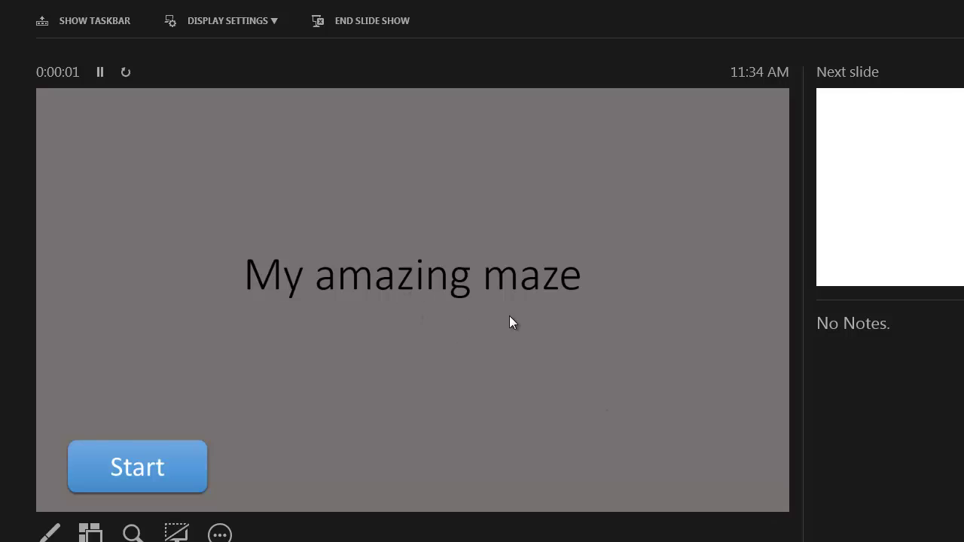
key("Escape")
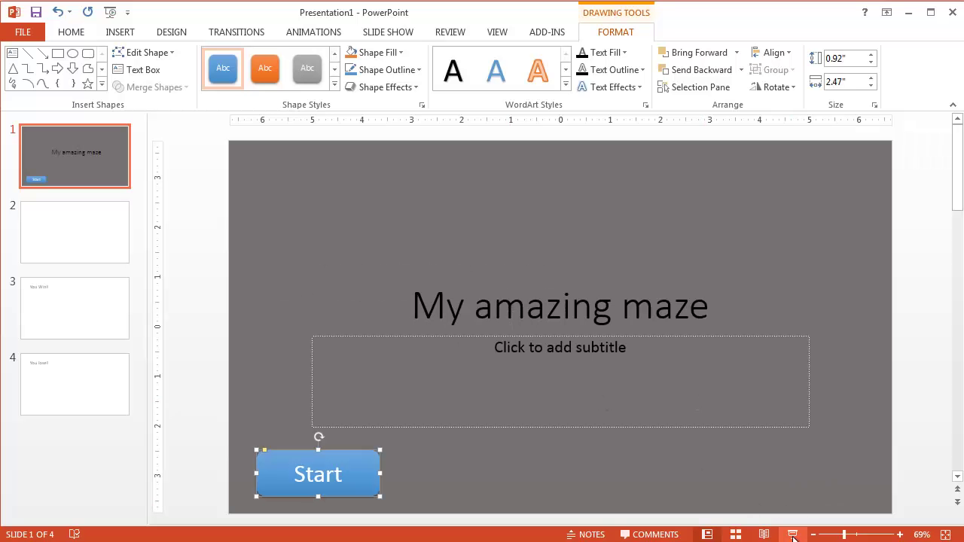
Turn off advancing on mouse click for the title slide
left_click(575, 450)
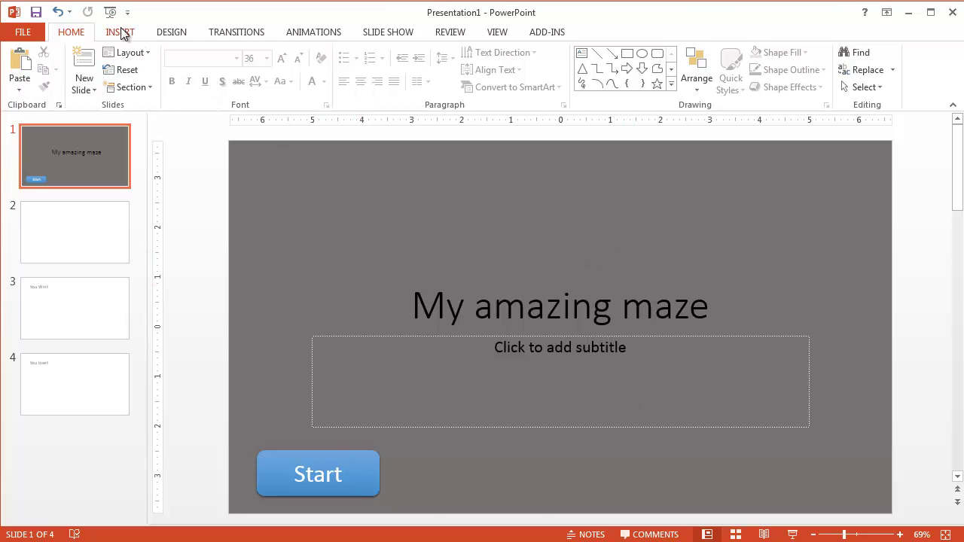
left_click(229, 33)
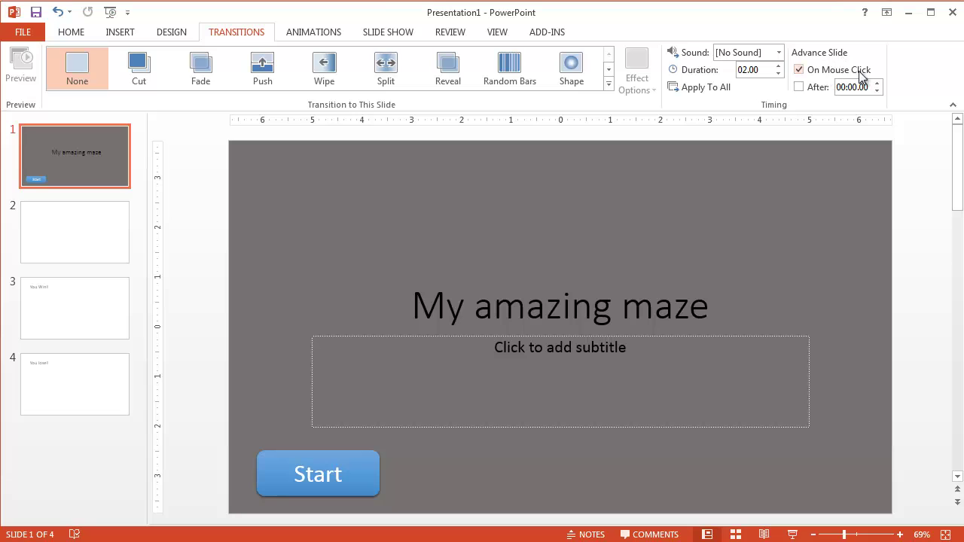
left_click(799, 69)
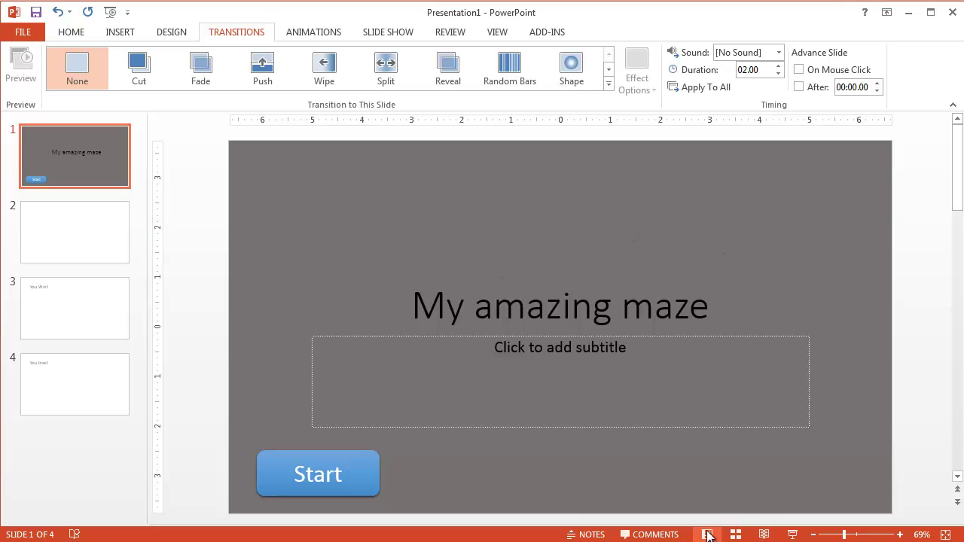
Test in reading view whether clicks on the title slide's background or Start button advance the presentation, and return to editing
left_click(764, 535)
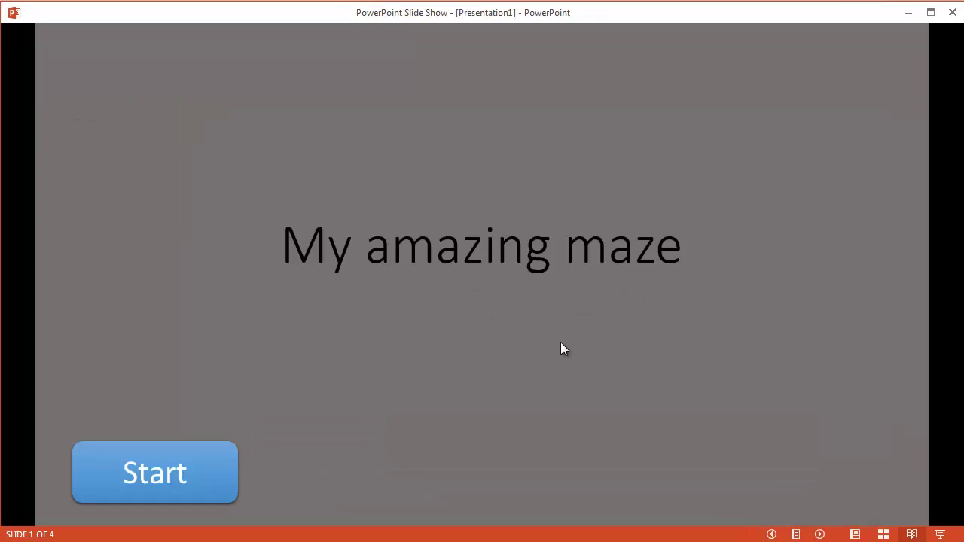
left_click(444, 305)
left_click(566, 355)
left_click(408, 140)
left_click(343, 179)
left_click(405, 318)
left_click(557, 380)
left_click(613, 172)
left_click(469, 240)
left_click(482, 332)
left_click(572, 151)
left_click(526, 311)
left_click(420, 126)
left_click(462, 320)
left_click(429, 185)
left_click(211, 467)
key("Escape")
left_click(365, 475)
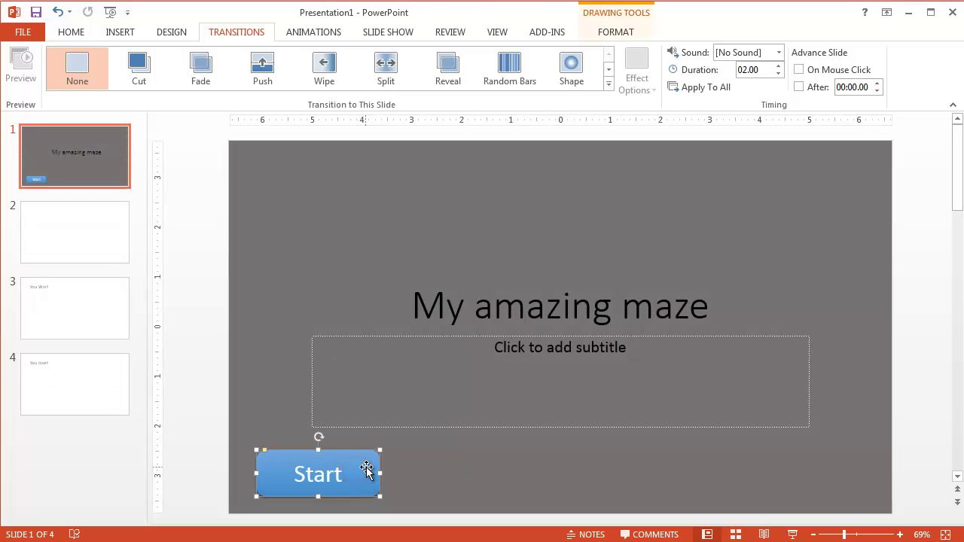
Turn off advancing on mouse click for slides 2, 3 and 4
left_click(111, 240)
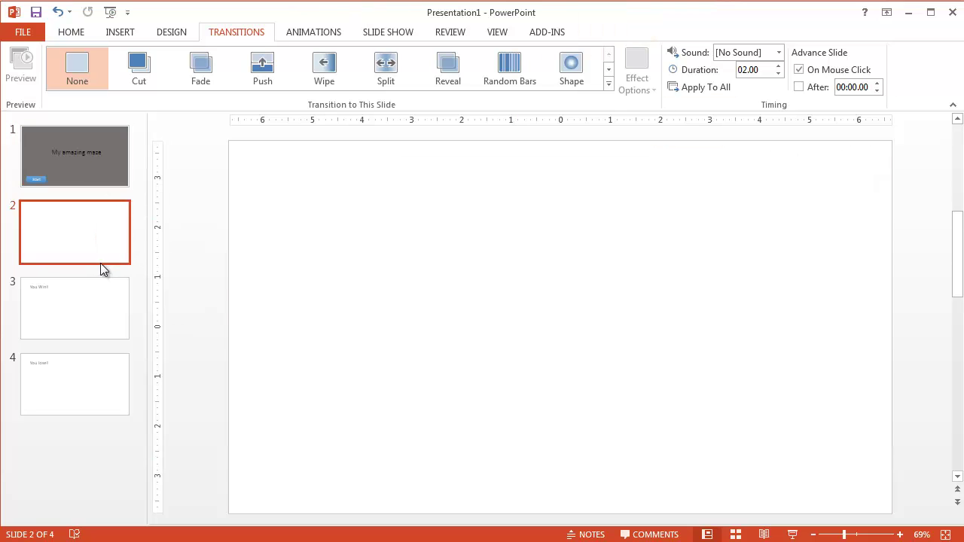
left_click(105, 324)
left_click(94, 372)
left_click(101, 225)
left_click(799, 70)
left_click(89, 316)
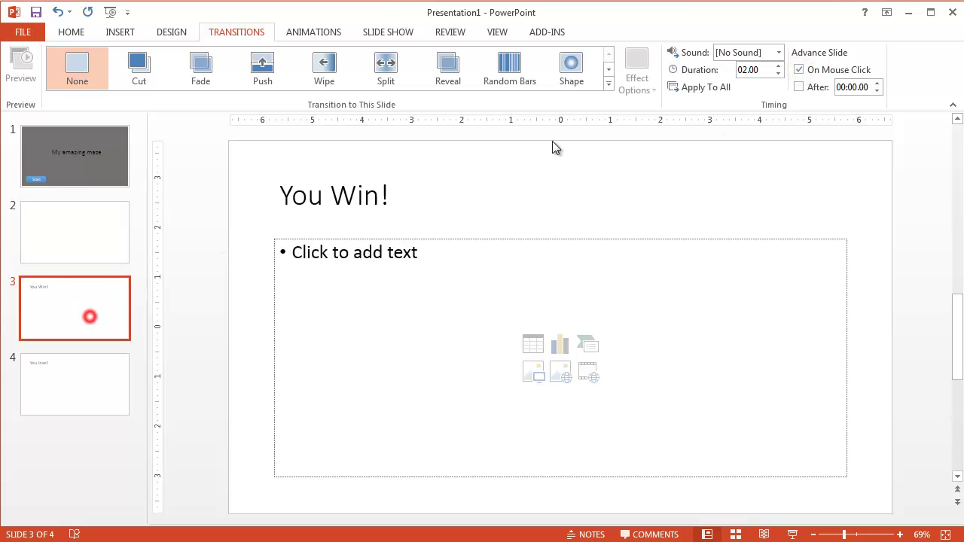
left_click(799, 70)
left_click(98, 390)
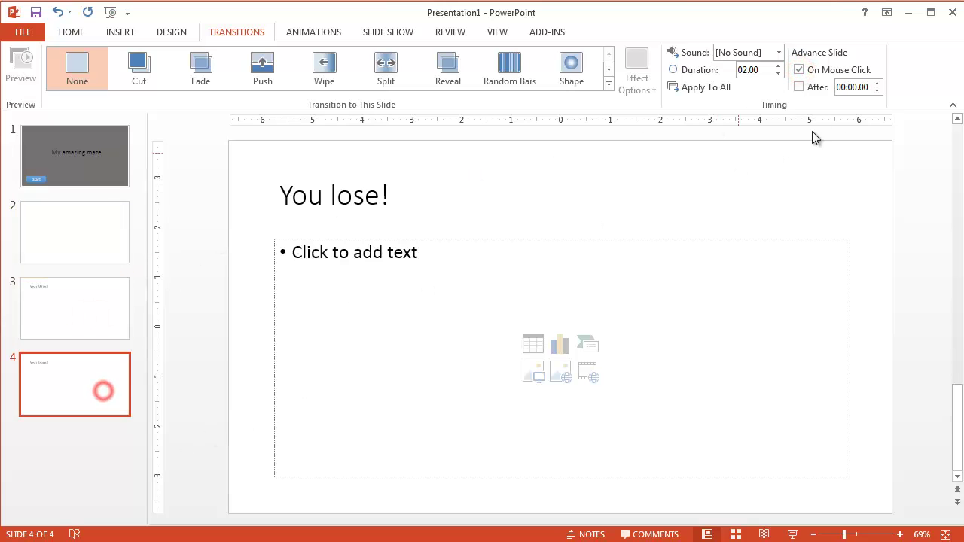
left_click(799, 69)
left_click(103, 224)
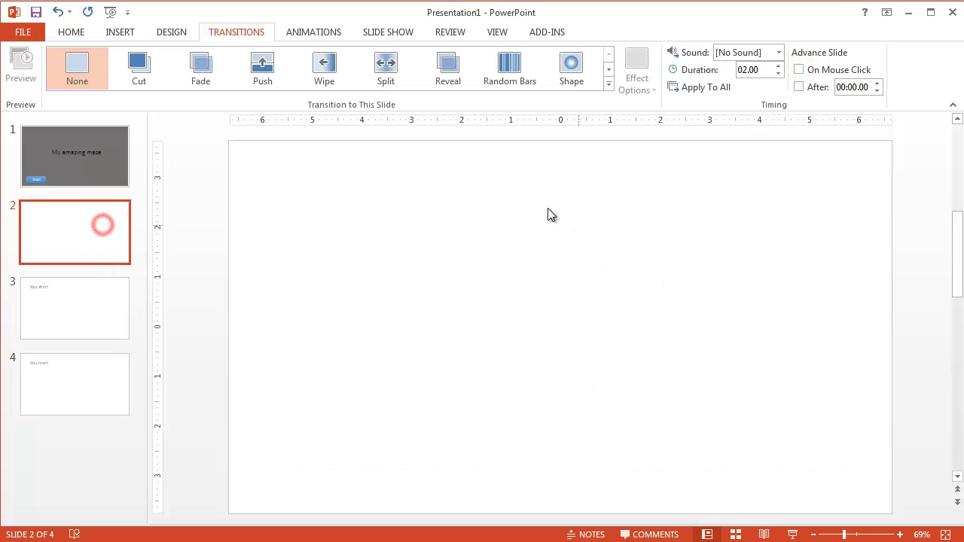
left_click(58, 303)
left_click(80, 233)
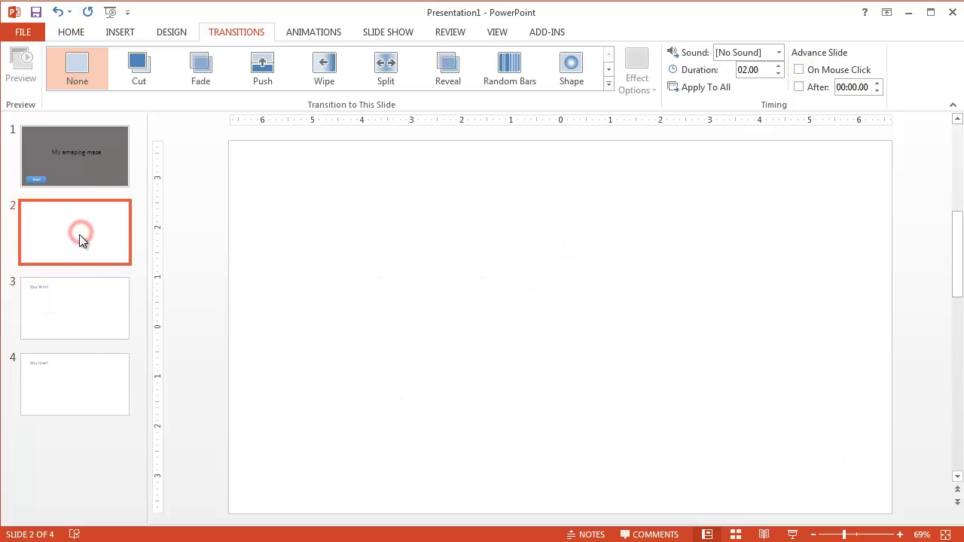
Open the action settings for the title slide's Start button and set its mouse-click action to hyperlink to Next Slide
left_click(93, 171)
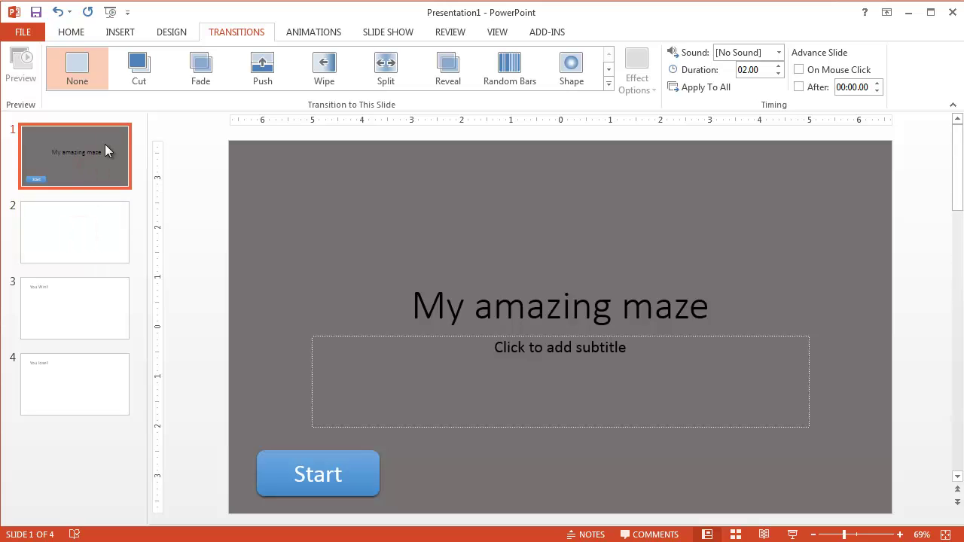
left_click(363, 476)
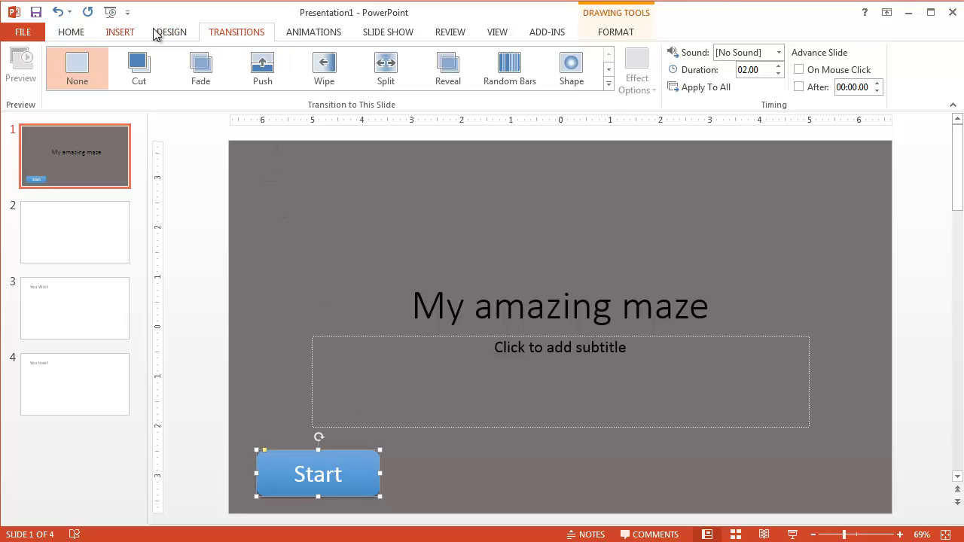
left_click(121, 33)
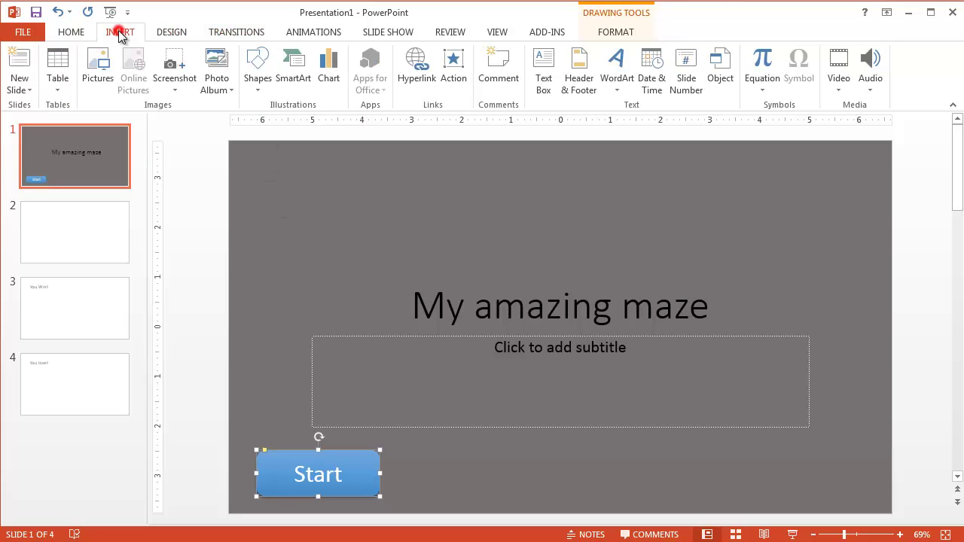
left_click(454, 69)
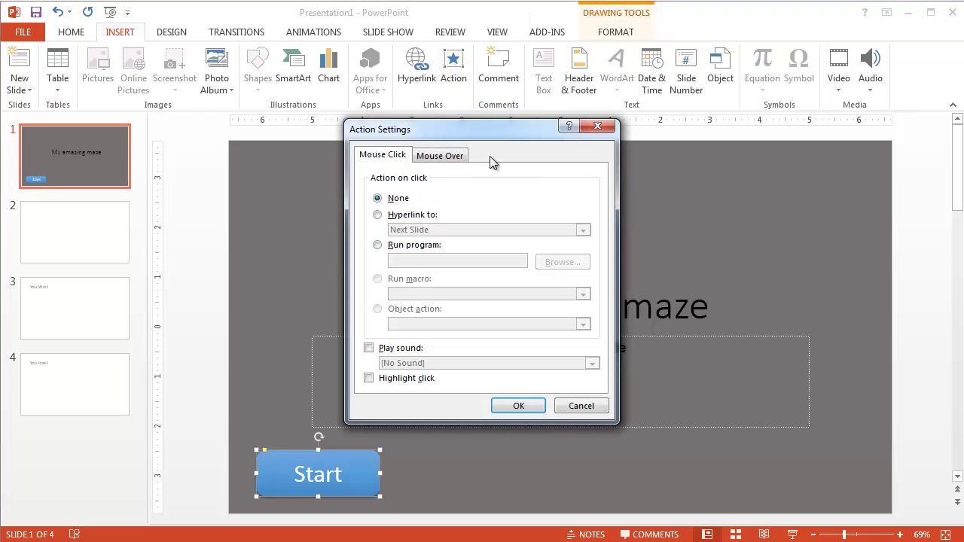
left_click_drag(497, 133, 561, 82)
left_click_drag(501, 83, 483, 106)
left_click(471, 127)
left_click(416, 127)
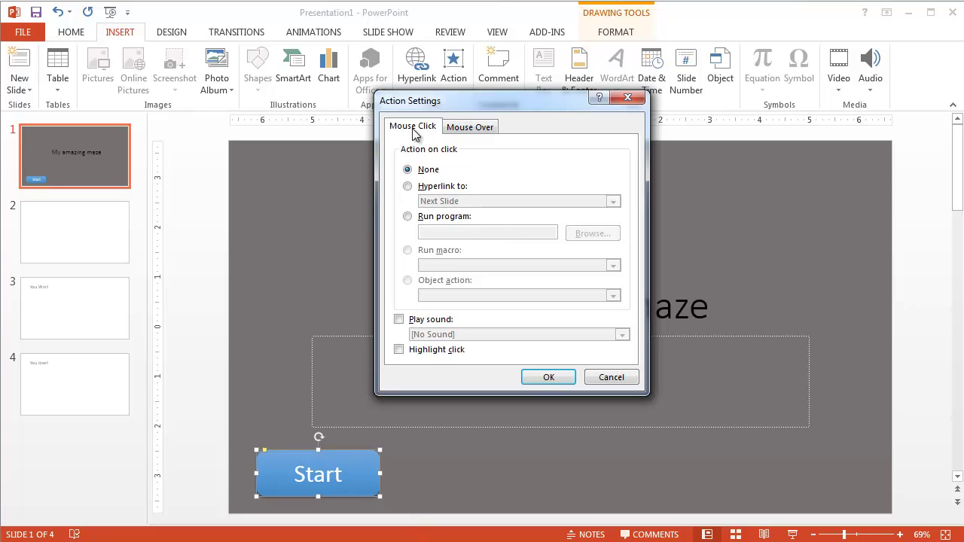
left_click(407, 186)
left_click(479, 202)
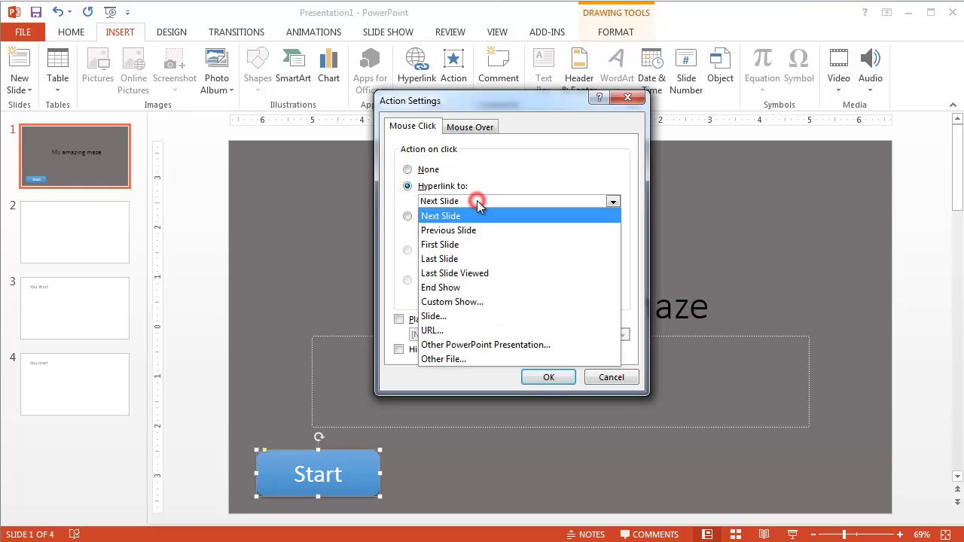
left_click(475, 200)
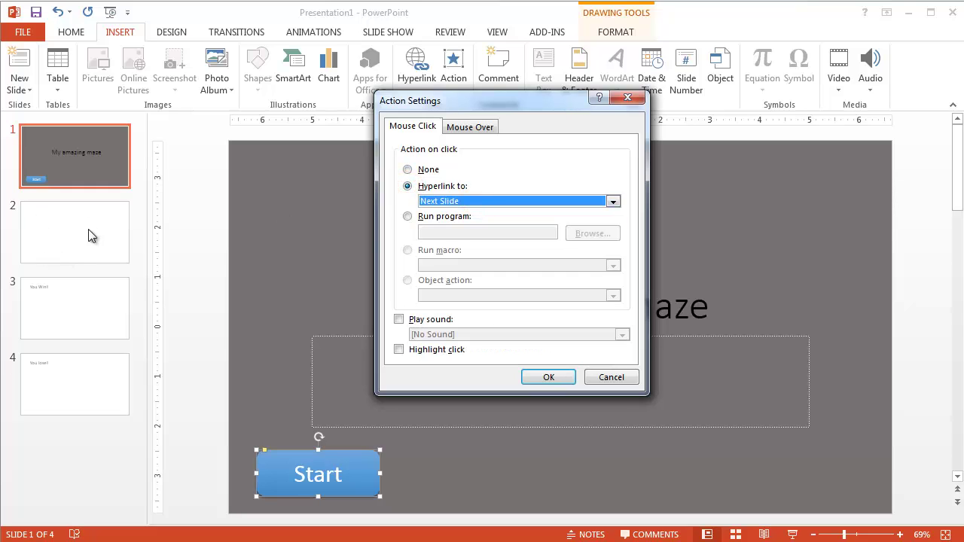
Change the Start button's mouse-click hyperlink target to the specific slide Slide 2
left_click(499, 202)
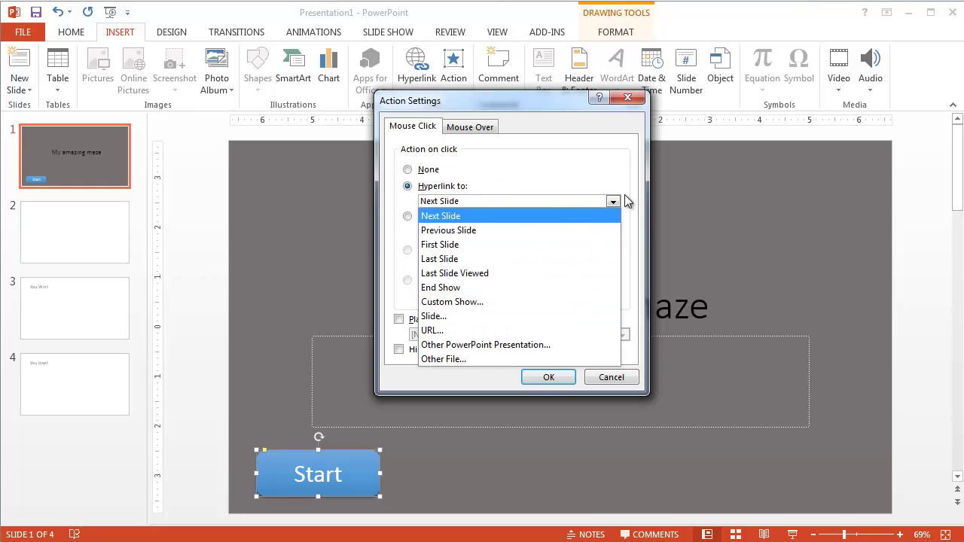
left_click(435, 317)
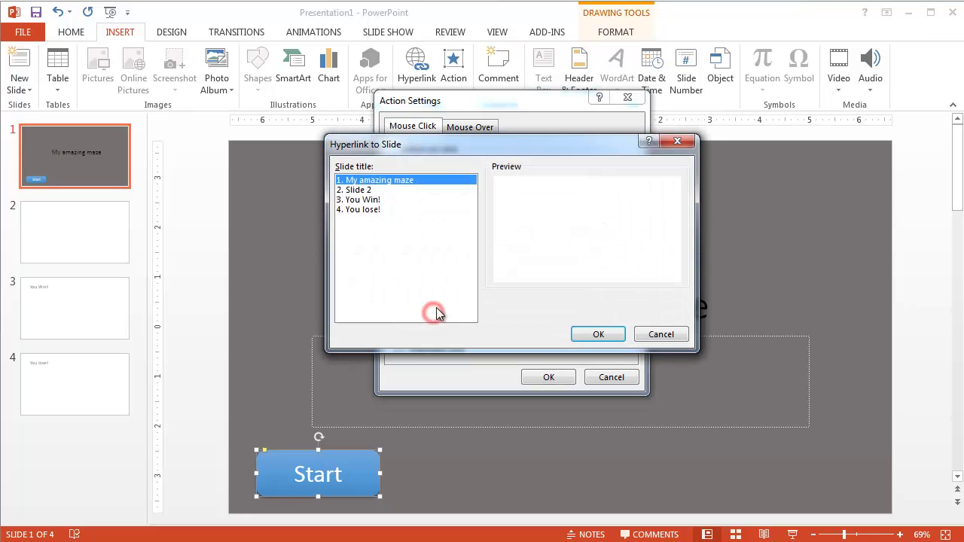
left_click(359, 190)
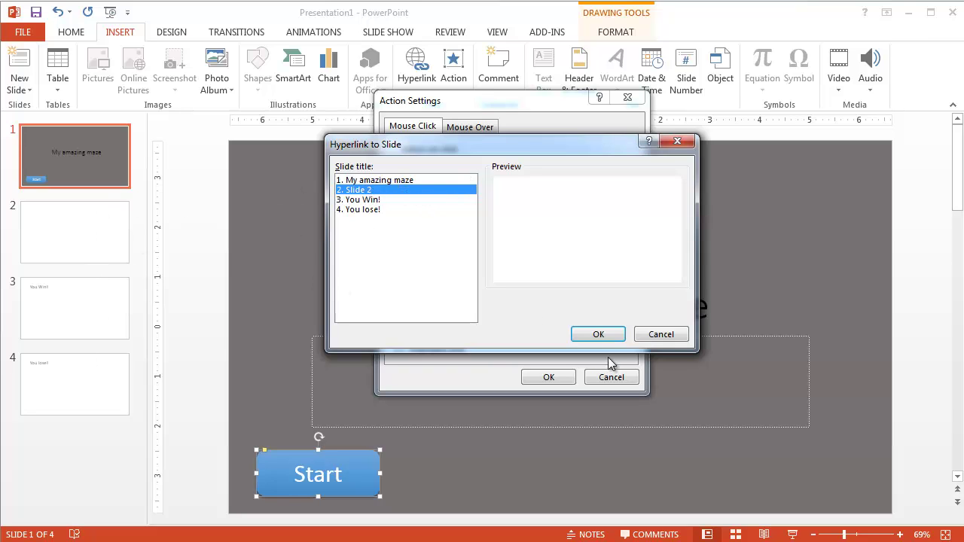
left_click(598, 336)
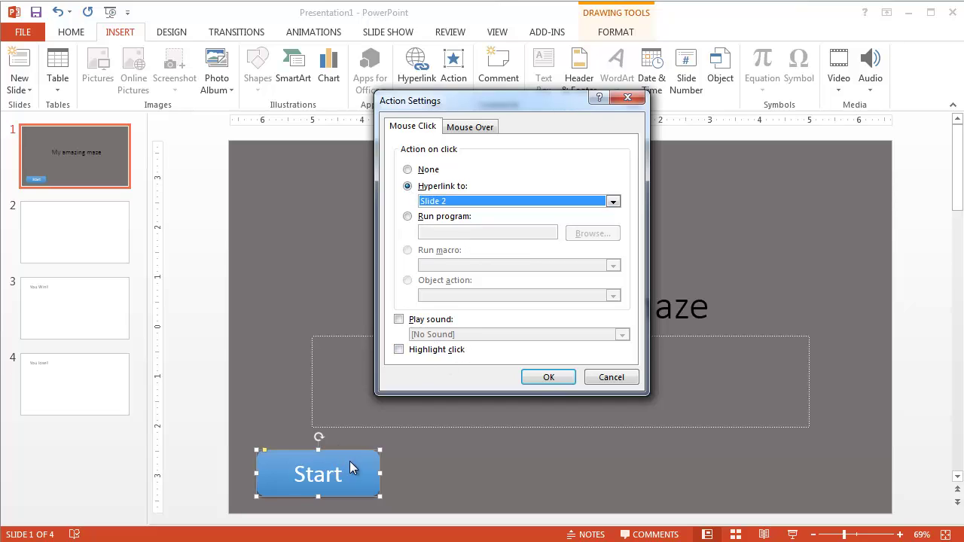
Make the Start button play the Voltage sound when clicked and apply the action settings
left_click(398, 320)
left_click(514, 333)
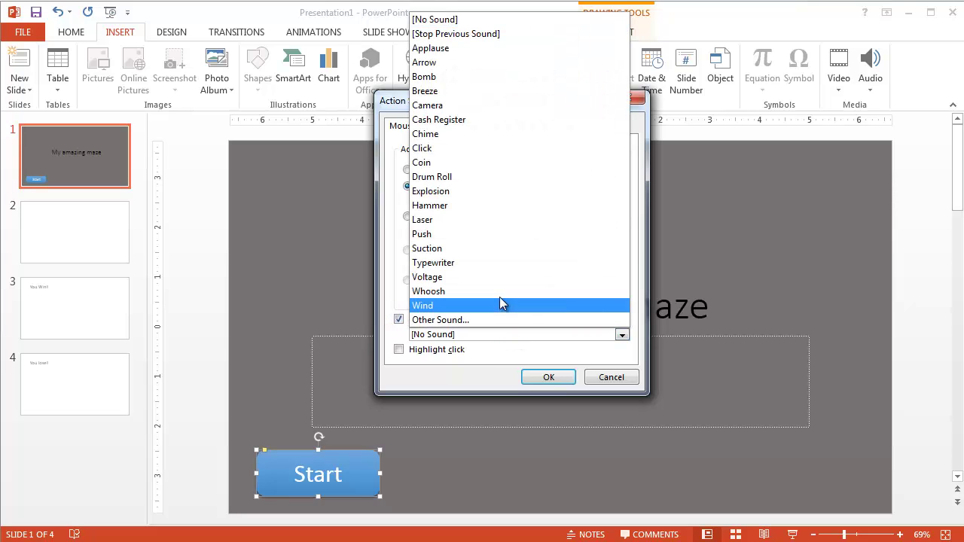
left_click(470, 279)
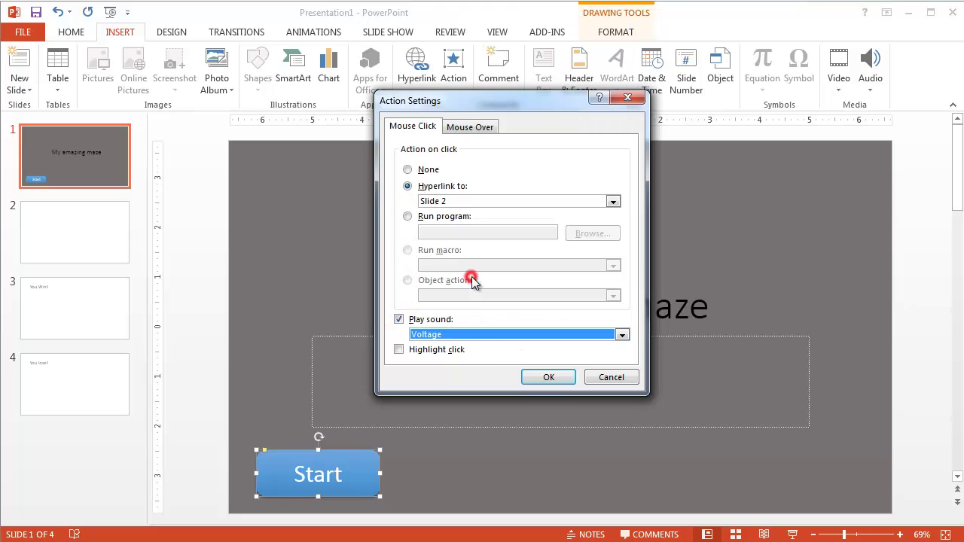
left_click(554, 378)
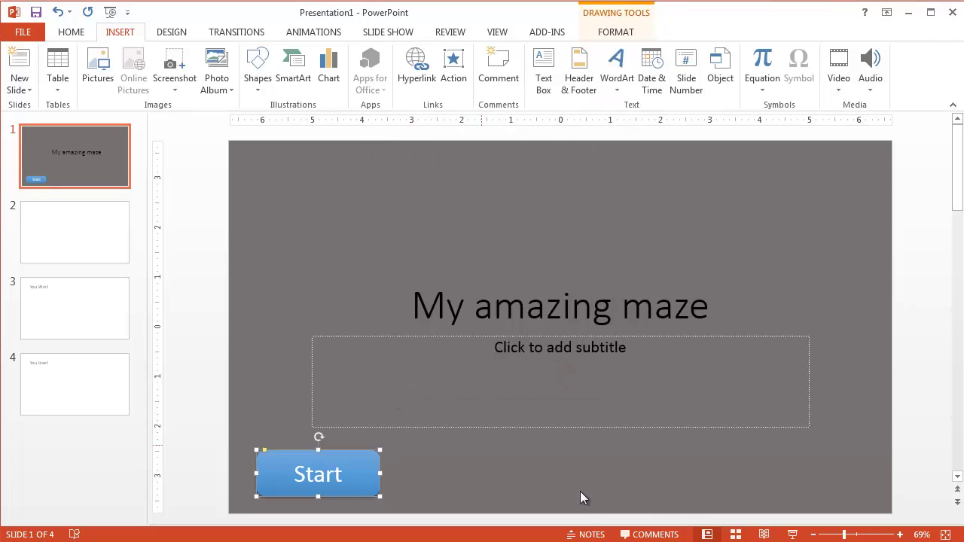
Test the title slide's background and the Start button's link in reading view, and return to editing
left_click(763, 534)
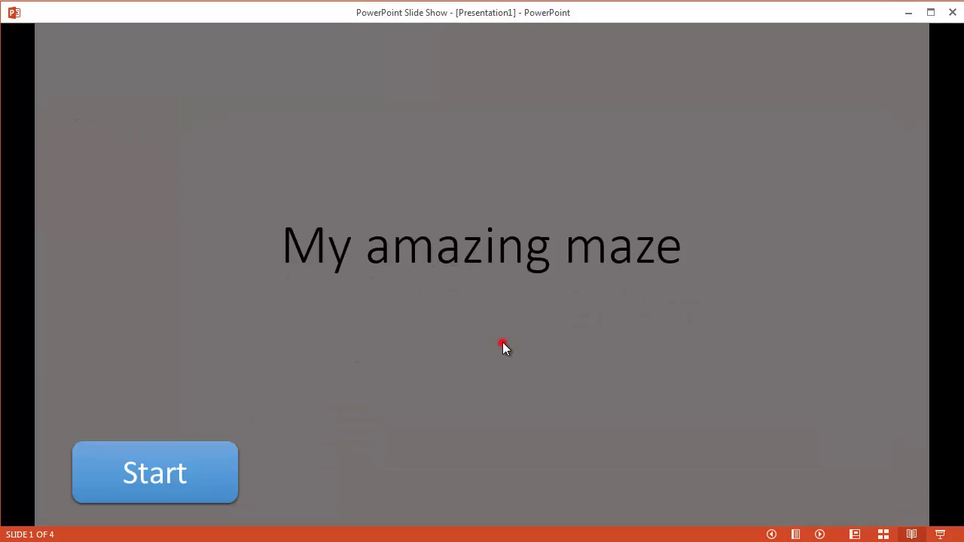
left_click(459, 188)
left_click(613, 325)
left_click(654, 189)
left_click(799, 304)
left_click(340, 302)
left_click(244, 205)
left_click(202, 182)
left_click(445, 260)
left_click(454, 355)
left_click(456, 245)
left_click(211, 470)
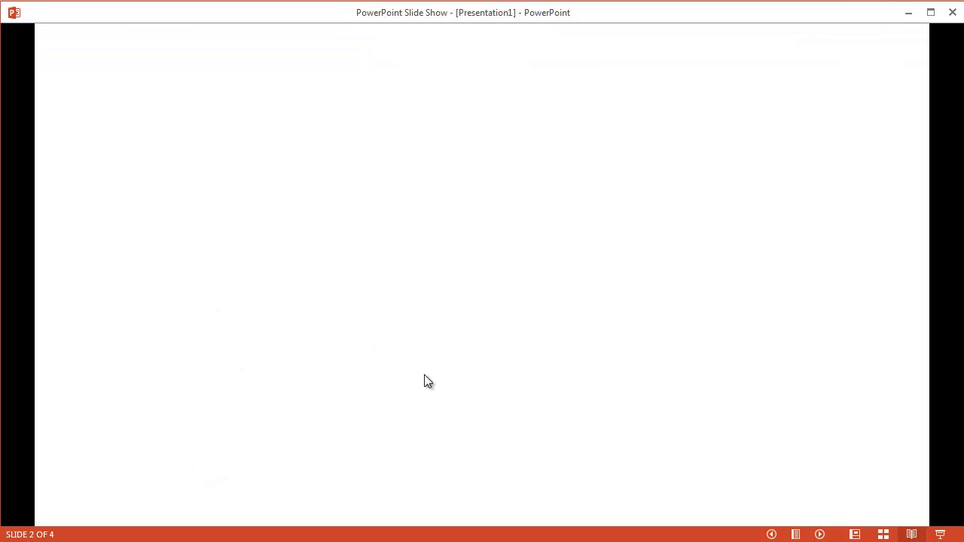
key("Escape")
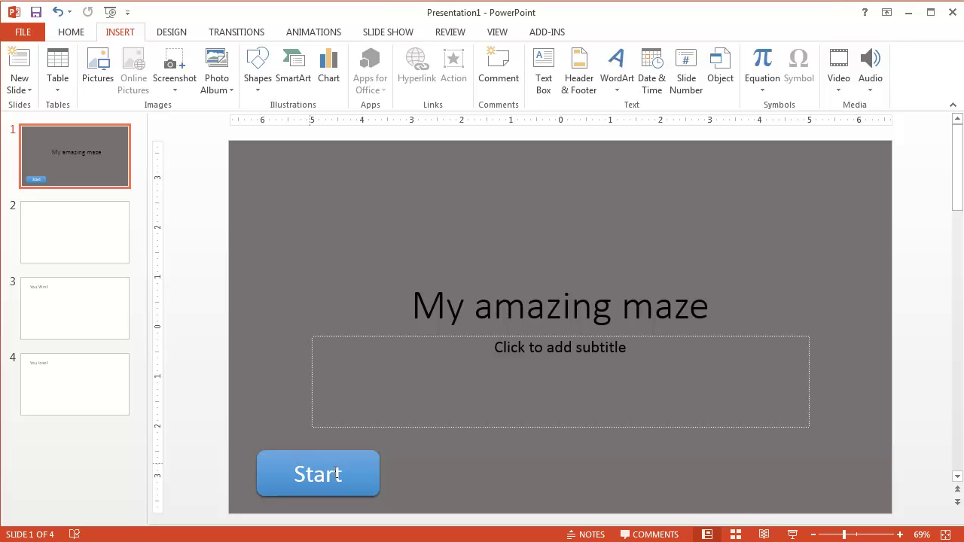
Copy the Start button from the title slide and paste it onto the "You Win!" slide
left_click(75, 242)
left_click(75, 312)
left_click(81, 173)
left_click(364, 469)
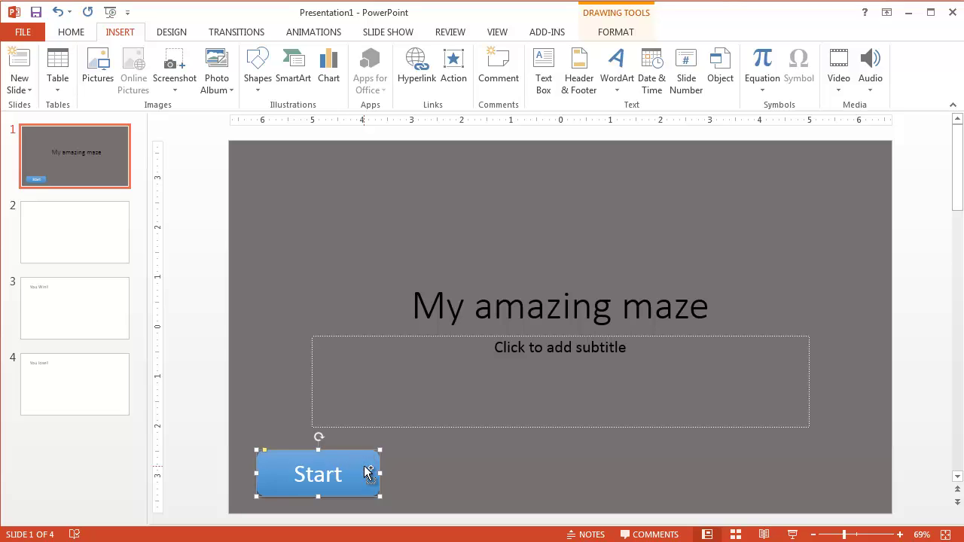
left_click(80, 288)
key("ctrl+v")
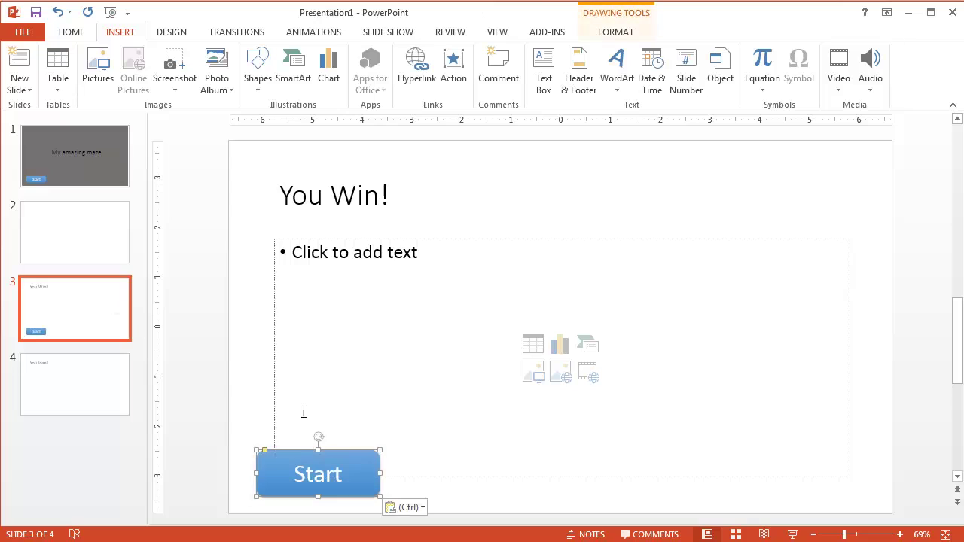
Paste a copy of the Start button onto the "You lose!" slide
left_click(113, 388)
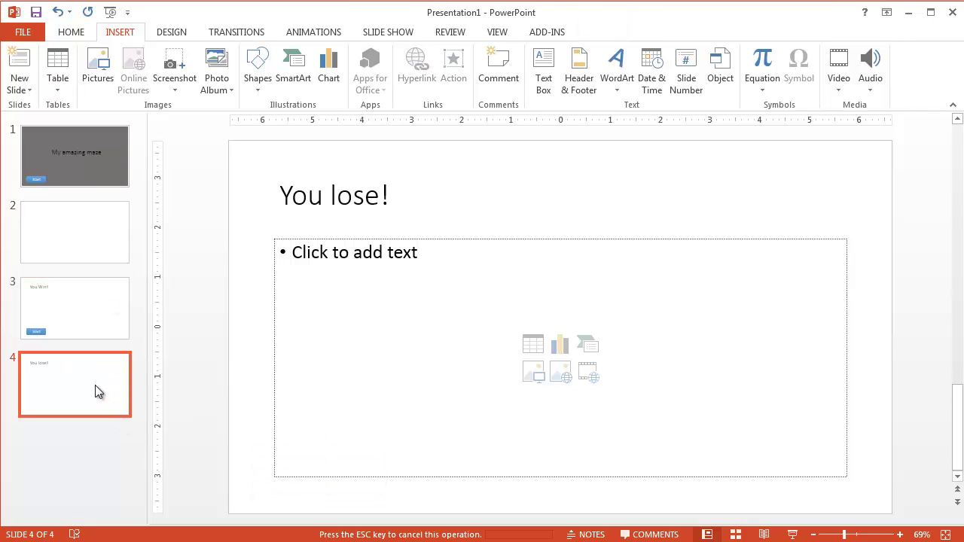
key("ctrl+v")
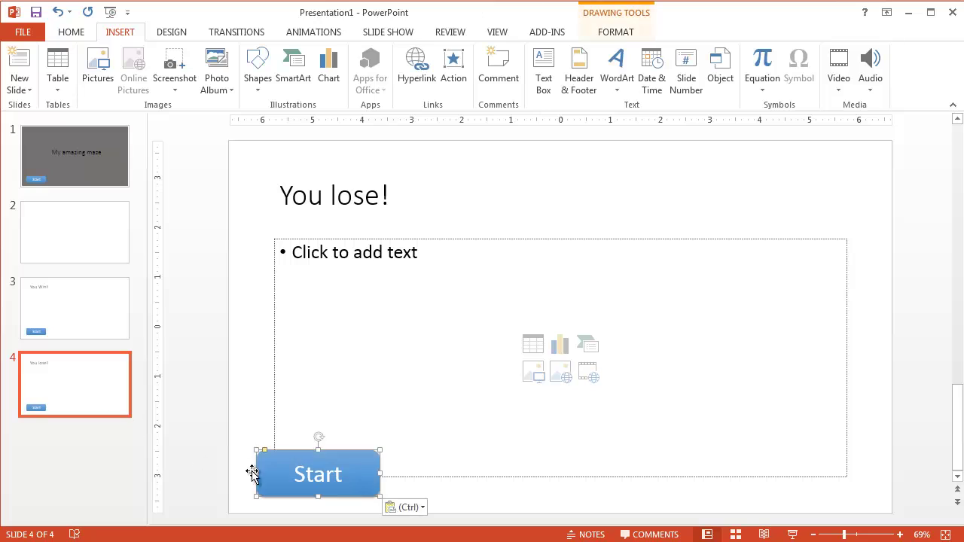
left_click(83, 329)
left_click(81, 170)
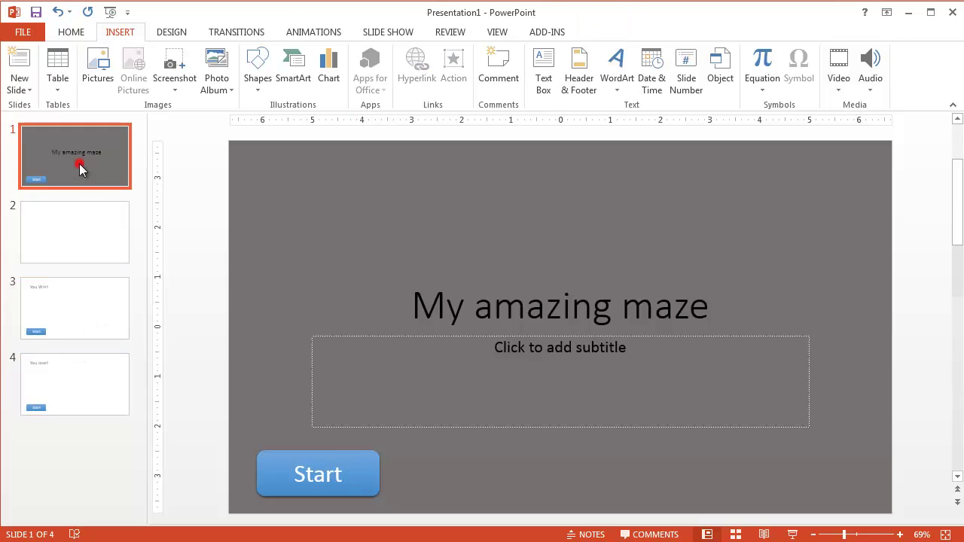
left_click(92, 322)
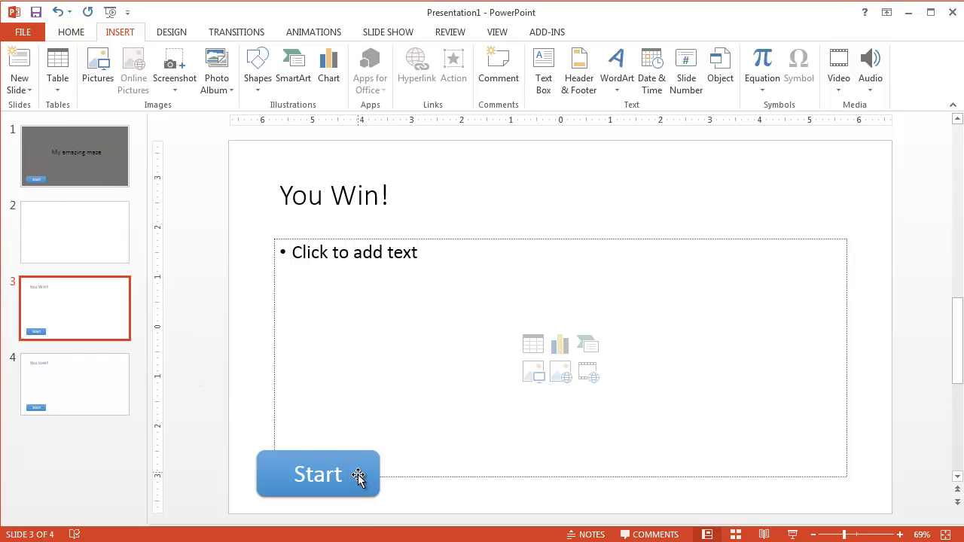
left_click(64, 379)
key("ctrl+v")
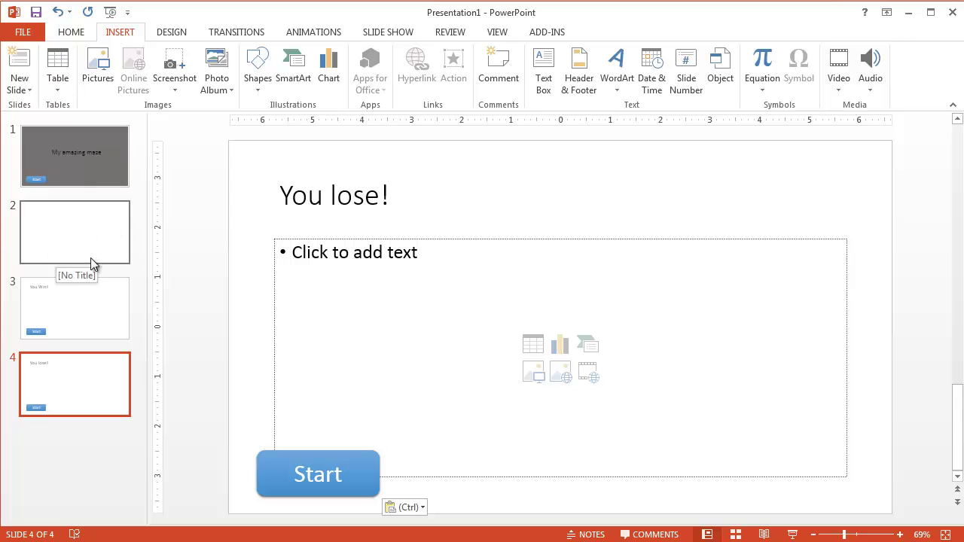
Change the button text on the "You Win!" slide to "Play Again"
left_click(75, 308)
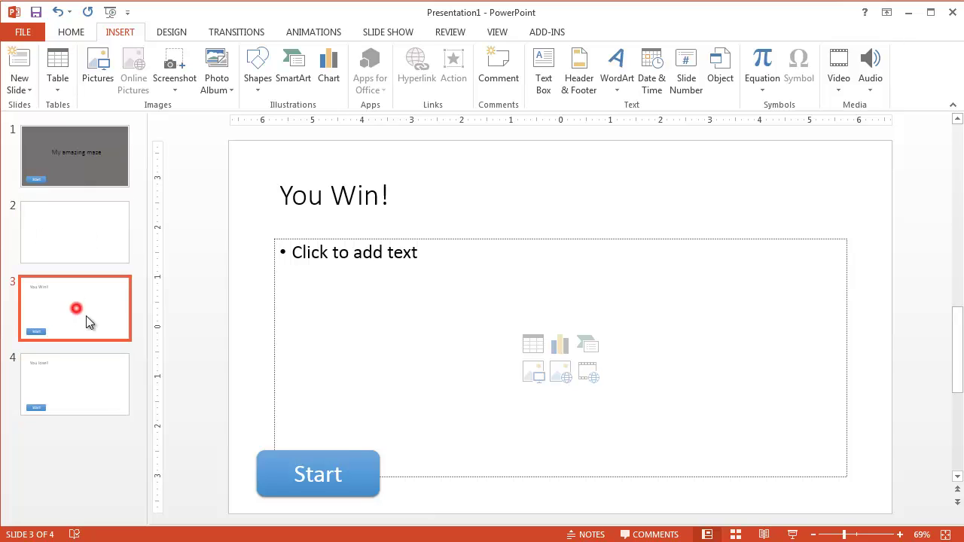
left_click(339, 475)
left_click(341, 475)
left_click_drag(342, 475, 315, 478)
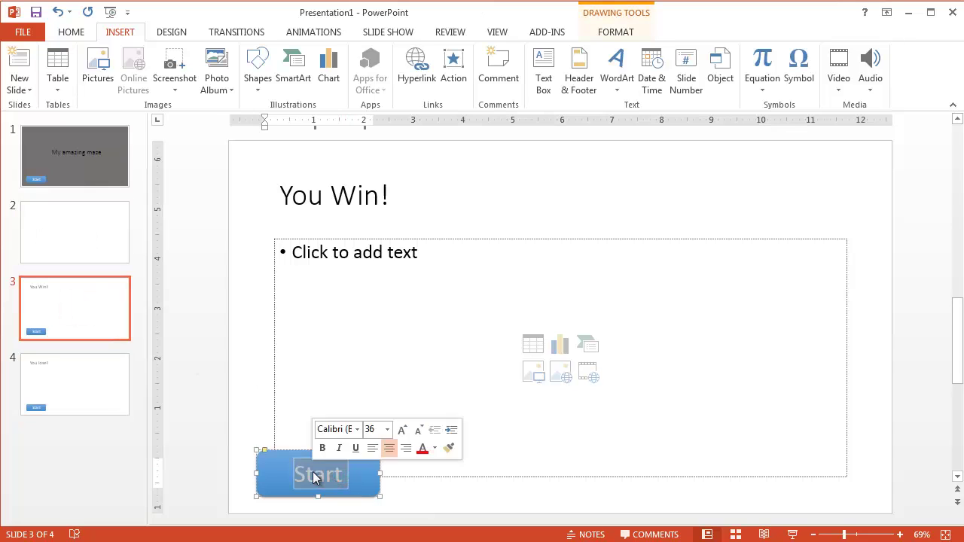
type("Play")
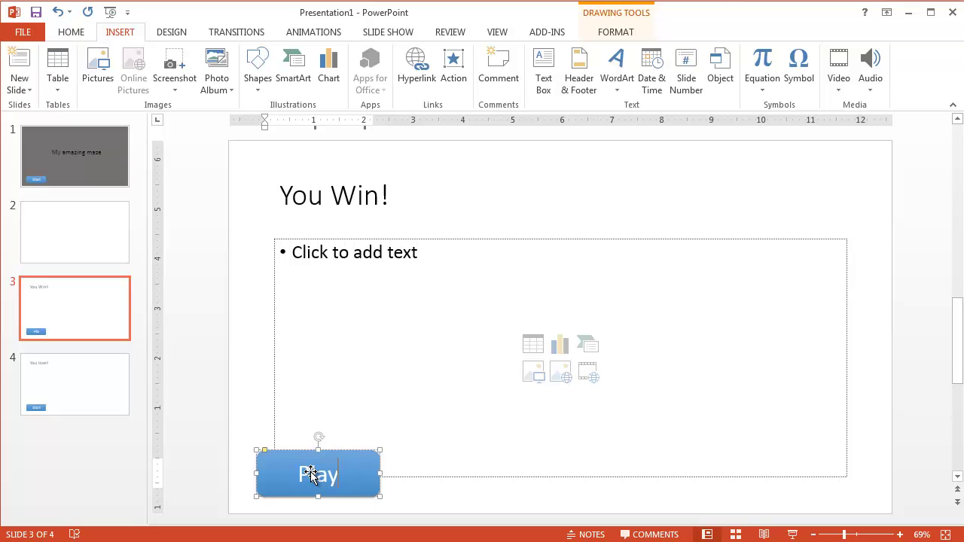
type(" Again")
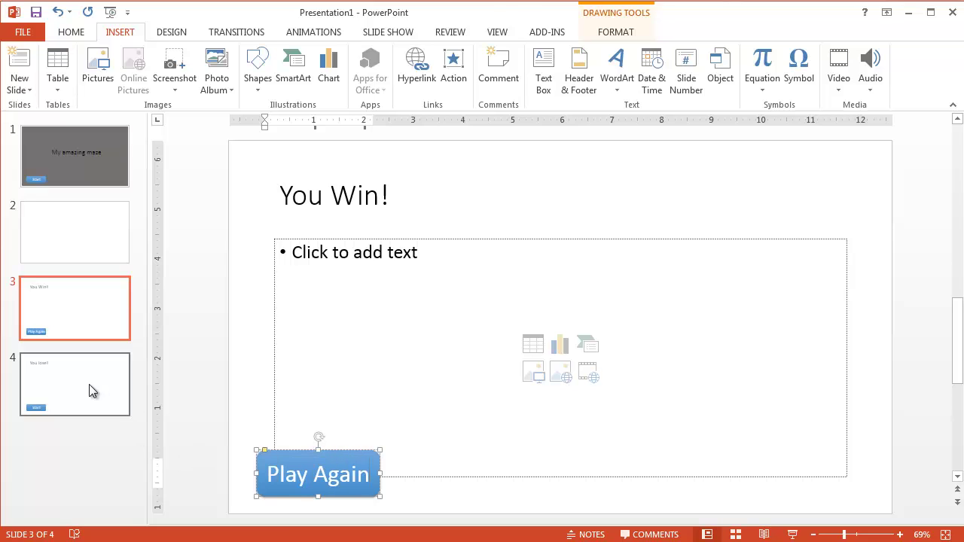
Change the button text on the "You lose!" slide to "Try Again"
left_click(89, 385)
left_click(346, 484)
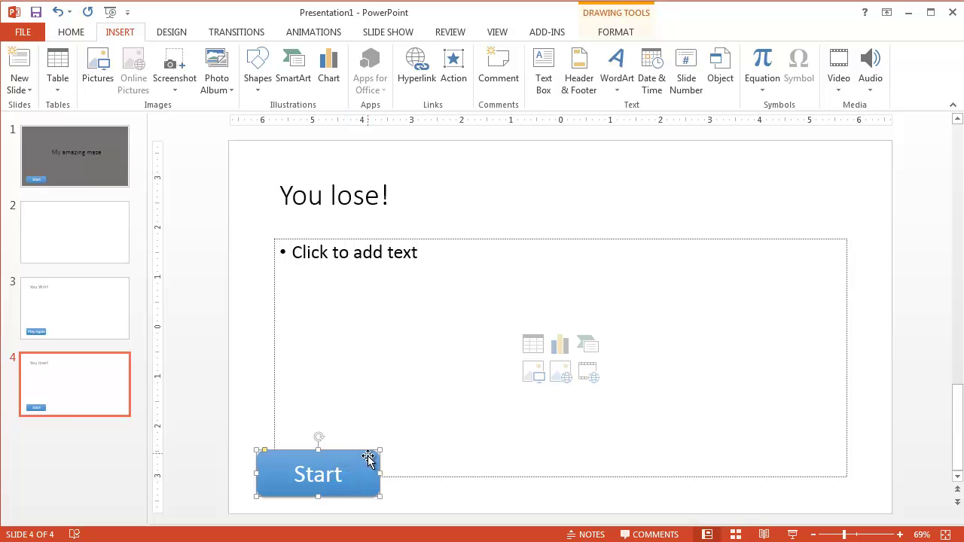
left_click_drag(347, 475, 309, 479)
type("Try Again")
left_click(445, 494)
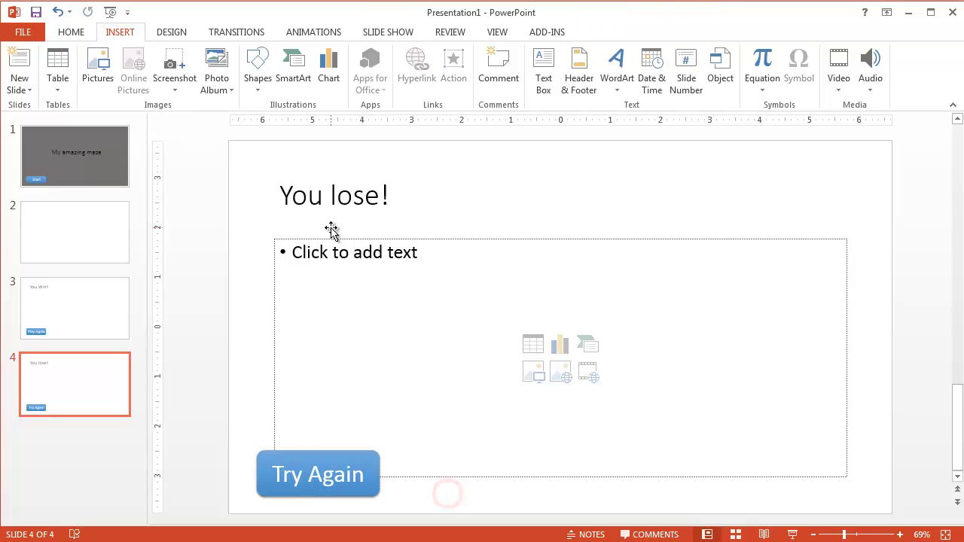
Draw a rectangle about 0.35" high and 13.7" wide along the top edge of the blank slide 2, overlapping both sides
left_click(76, 308)
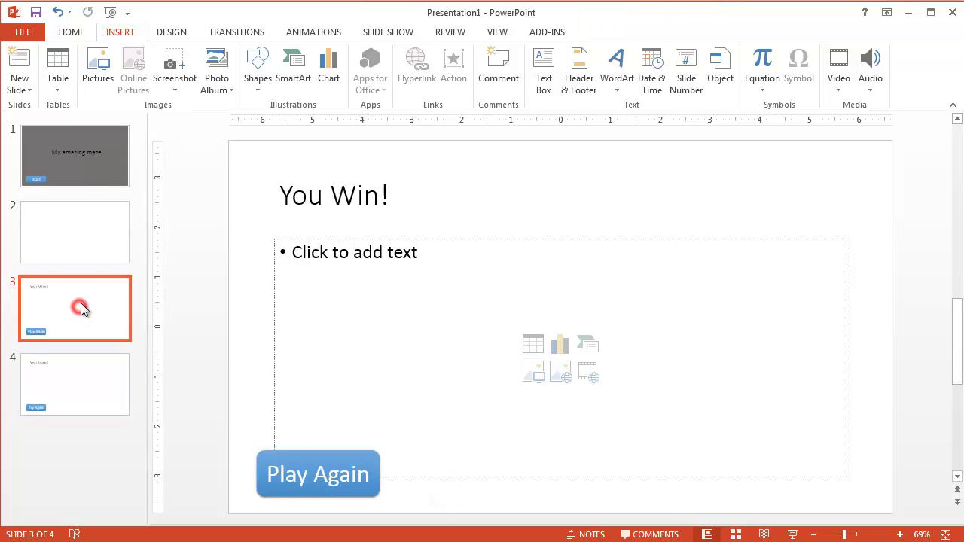
left_click(75, 172)
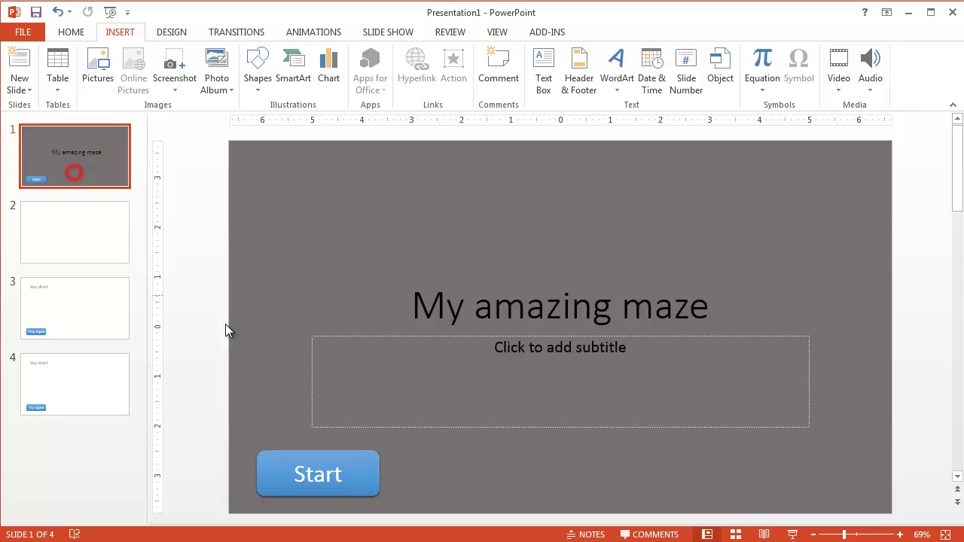
left_click(86, 236)
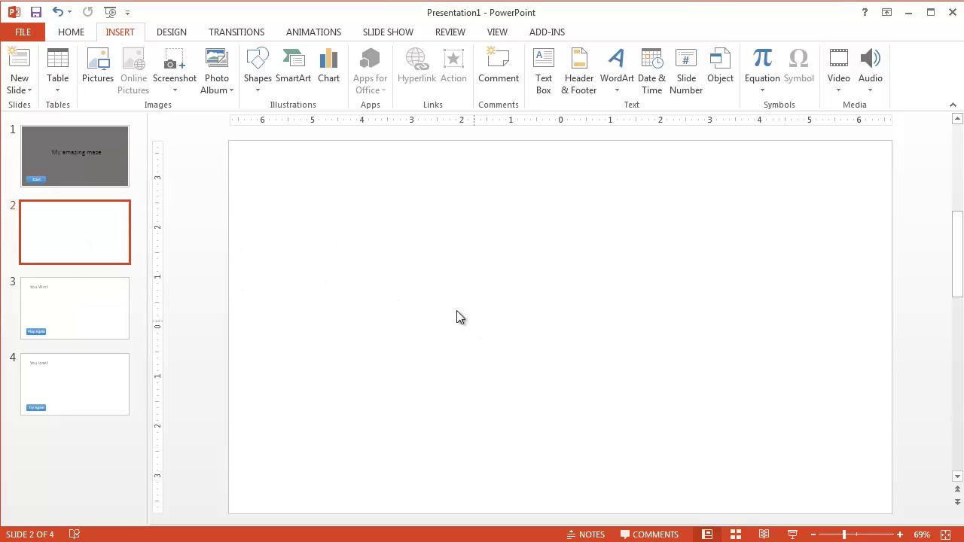
left_click(258, 72)
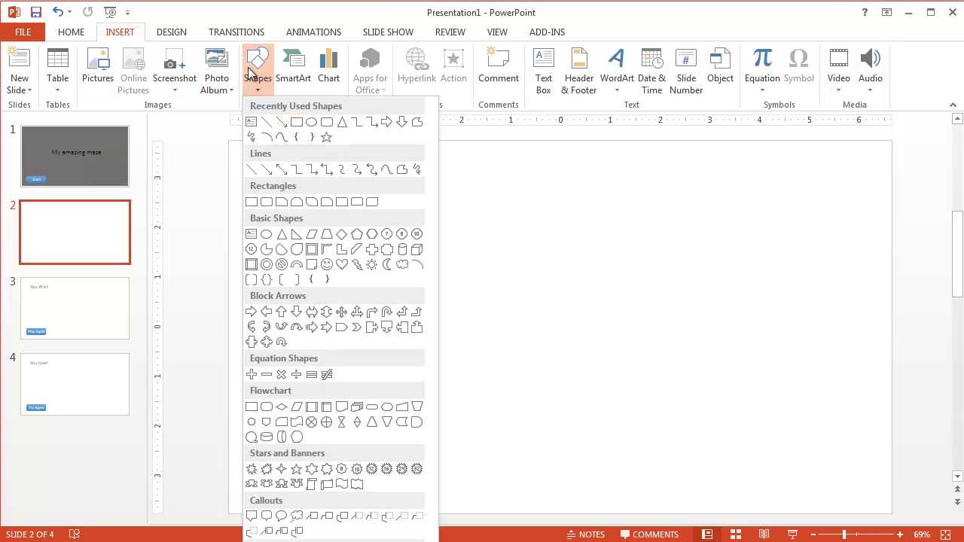
left_click(297, 123)
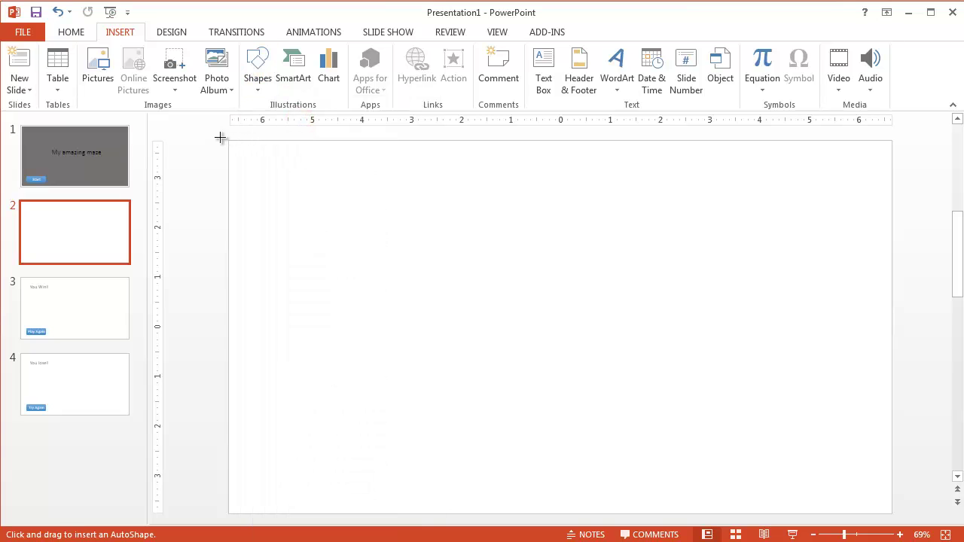
mouse_move(219, 134)
left_mouse_down()
mouse_move(786, 176)
mouse_move(902, 152)
left_mouse_up()
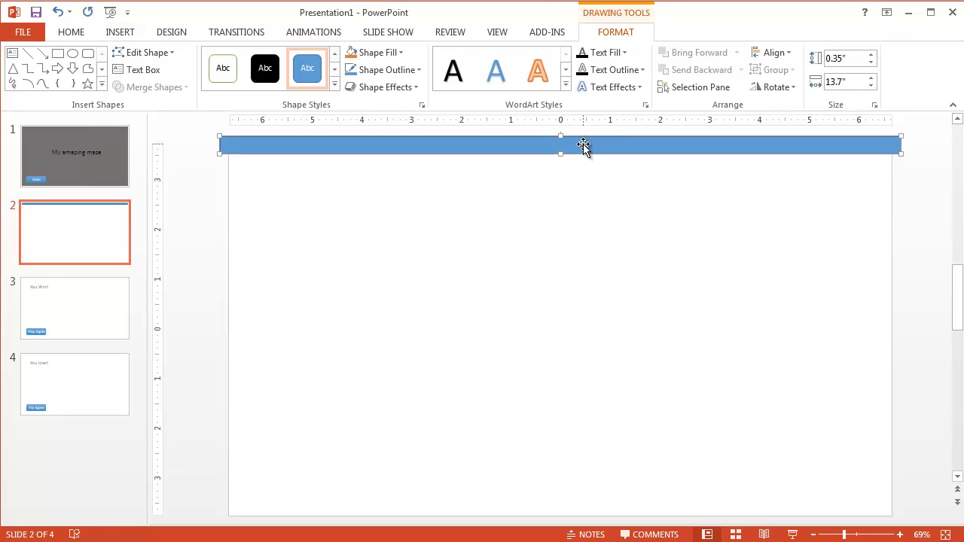
Fill the rectangle along slide 2's top edge with orange and remove its outline
left_click(379, 53)
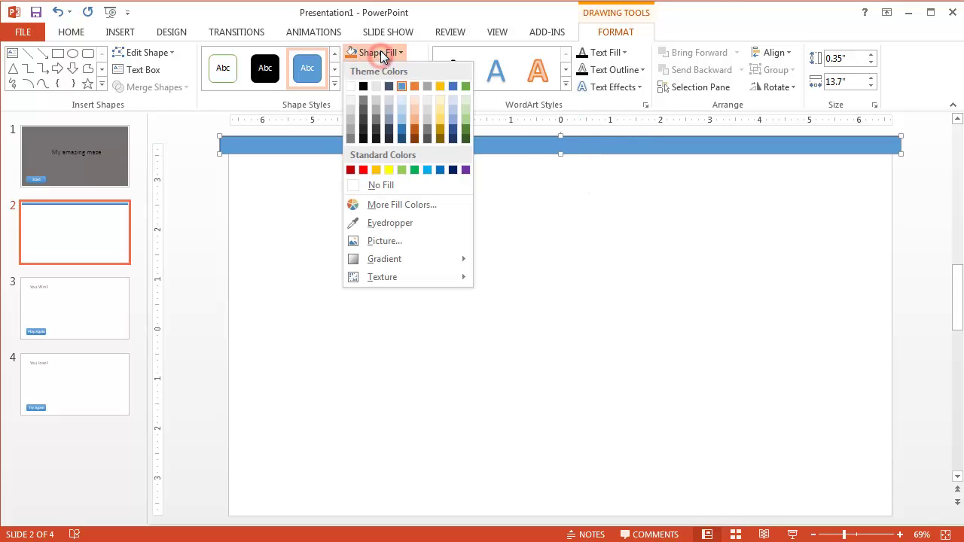
left_click(415, 85)
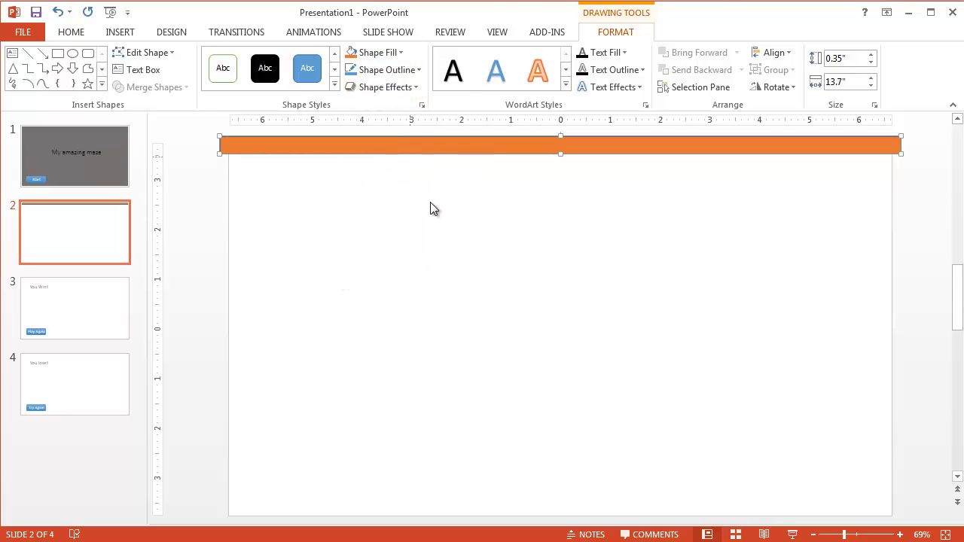
left_click(430, 200)
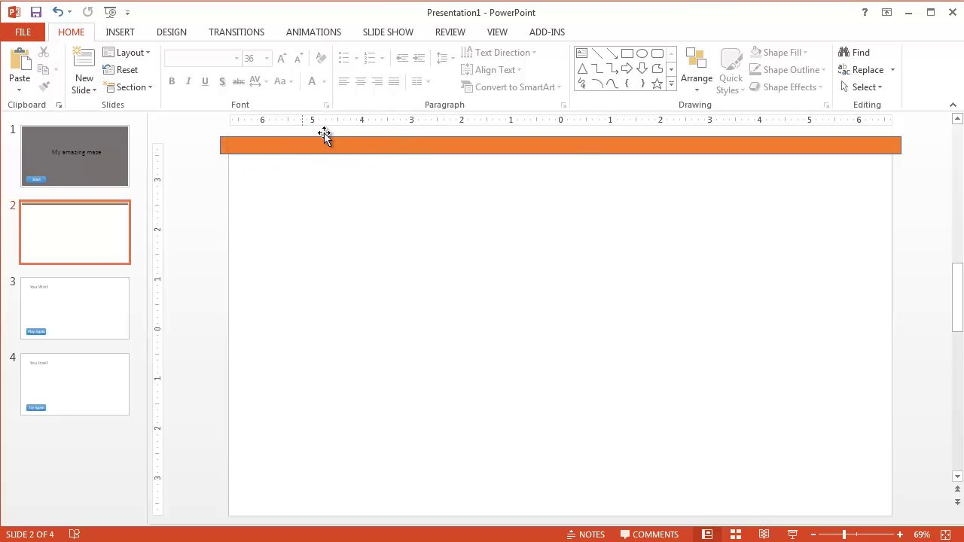
left_click(523, 148)
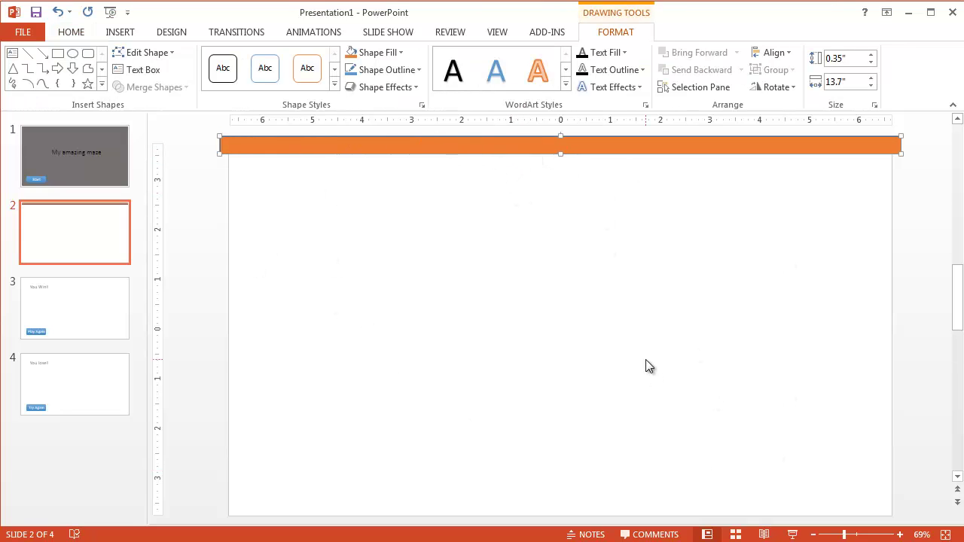
left_click(380, 73)
left_click(402, 203)
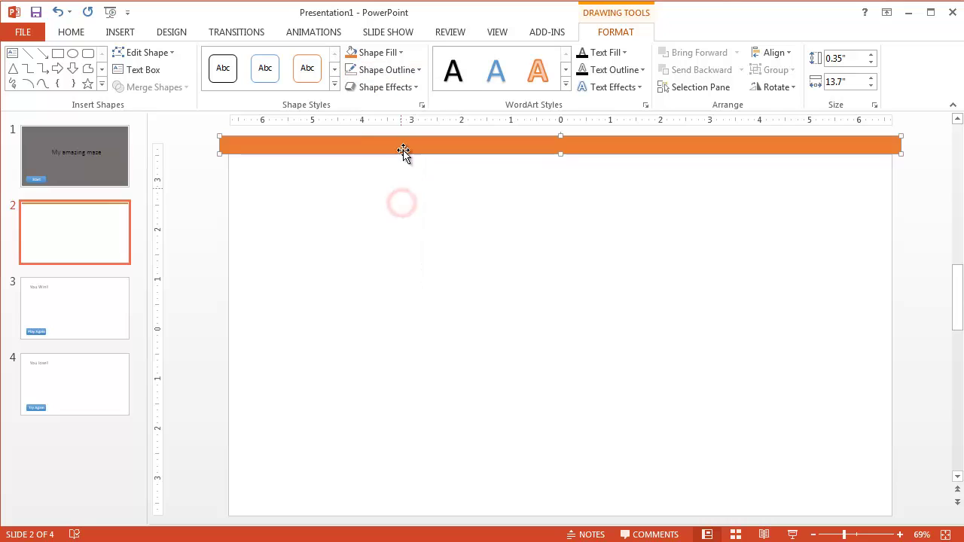
left_click(408, 189)
left_click(400, 144)
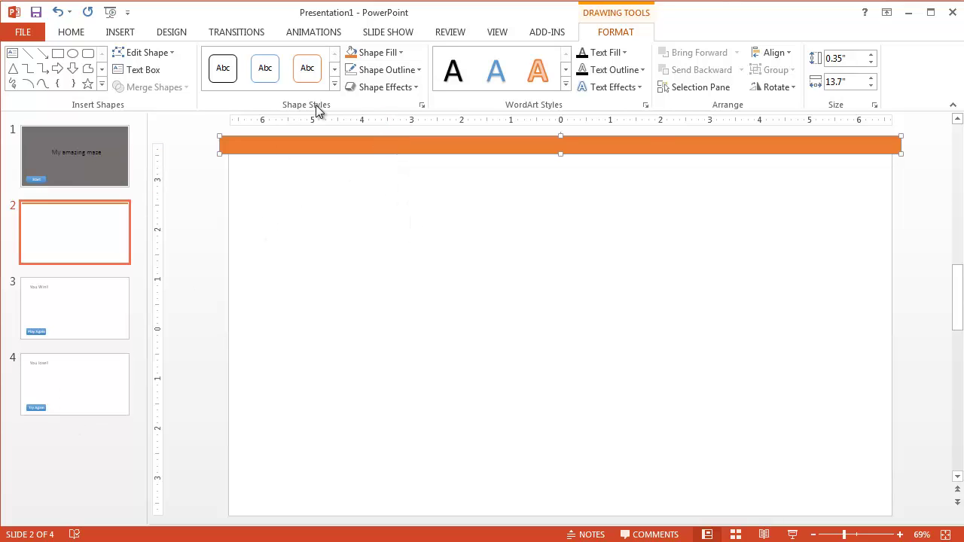
Set the orange bar's mouse-over action to hyperlink to the specific slide "You lose!"
left_click(121, 33)
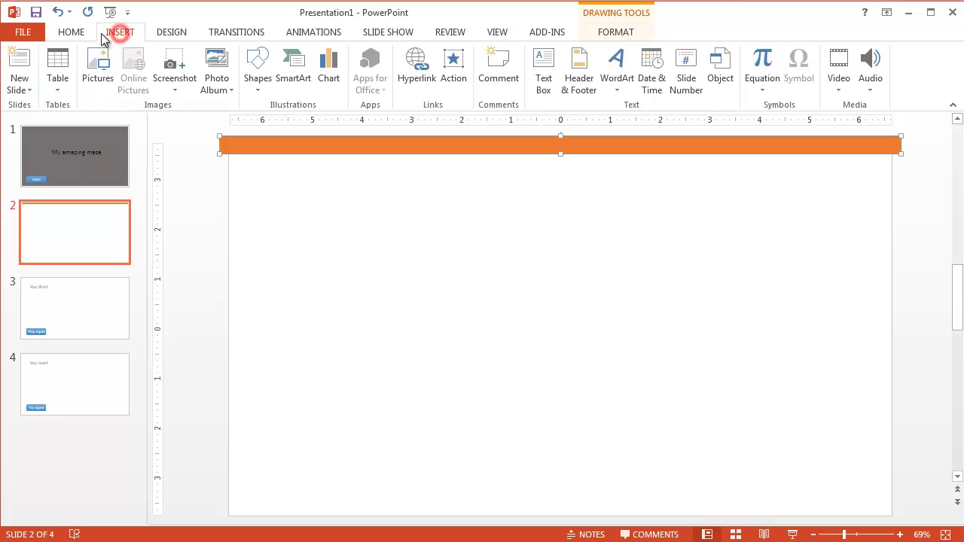
left_click(453, 75)
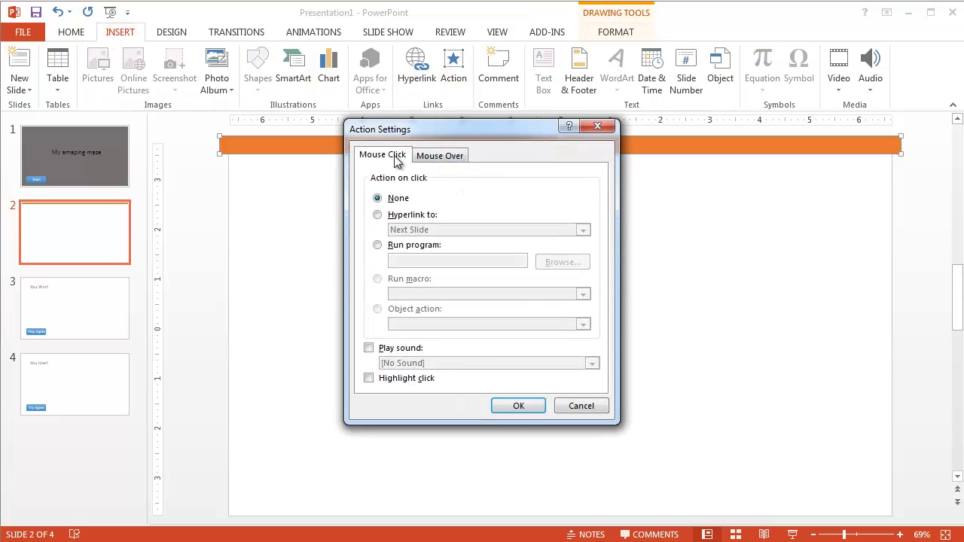
left_click(449, 155)
left_click(381, 155)
left_click(445, 154)
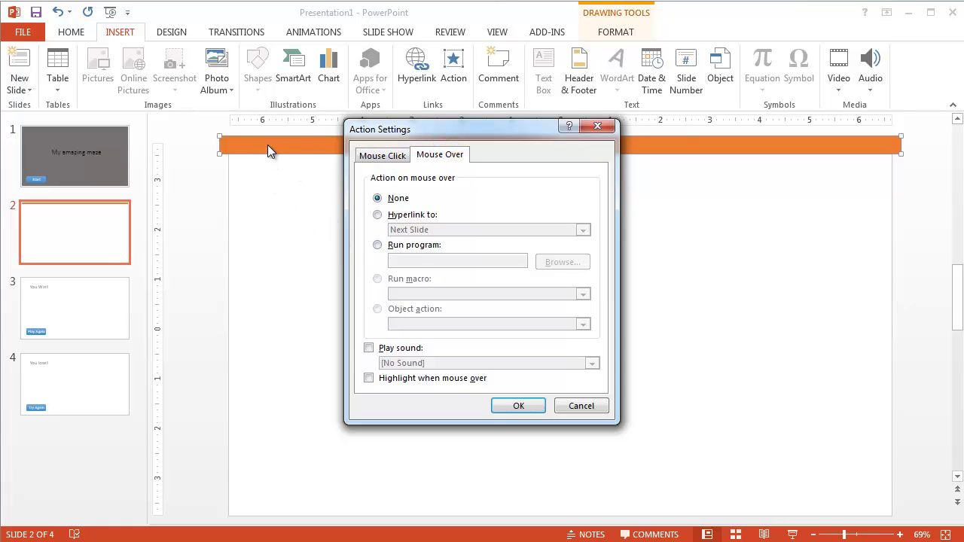
left_click(377, 214)
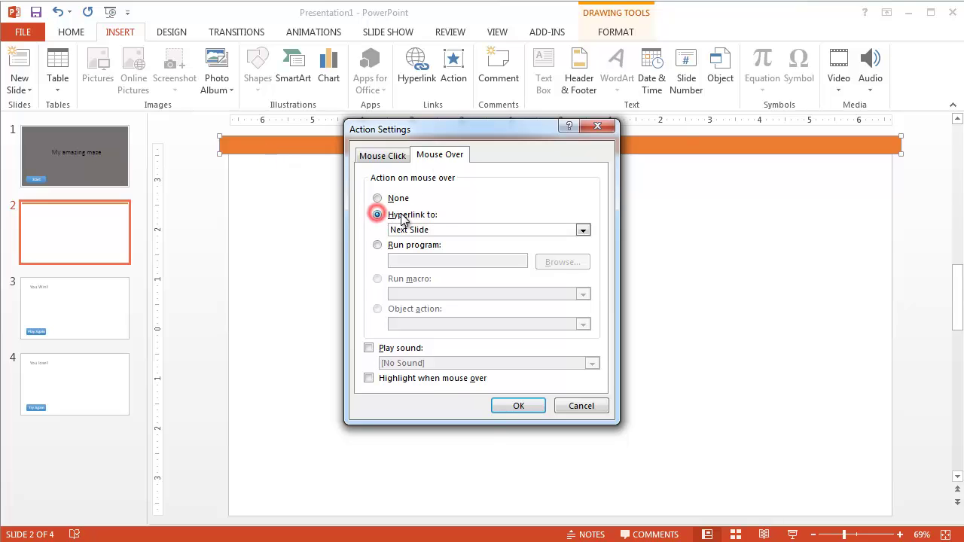
left_click(460, 228)
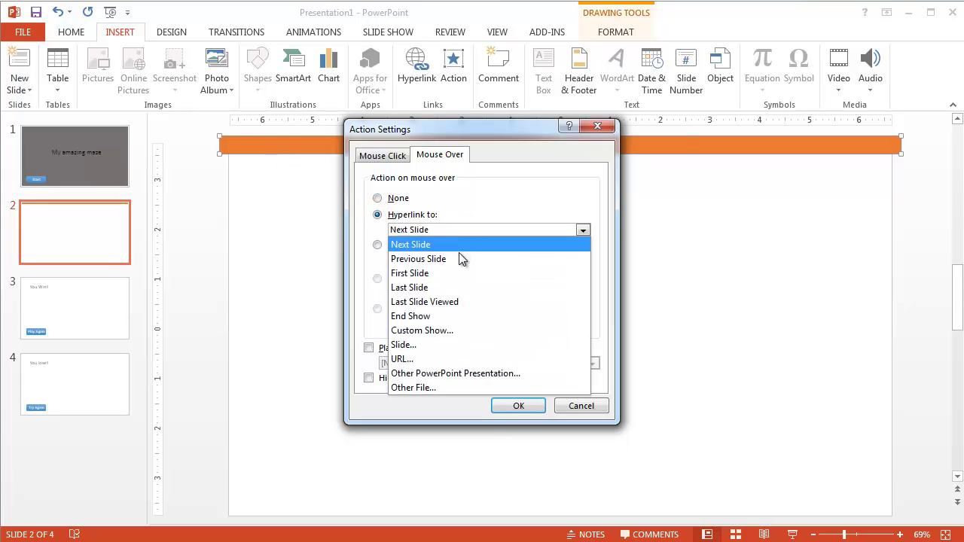
left_click(464, 344)
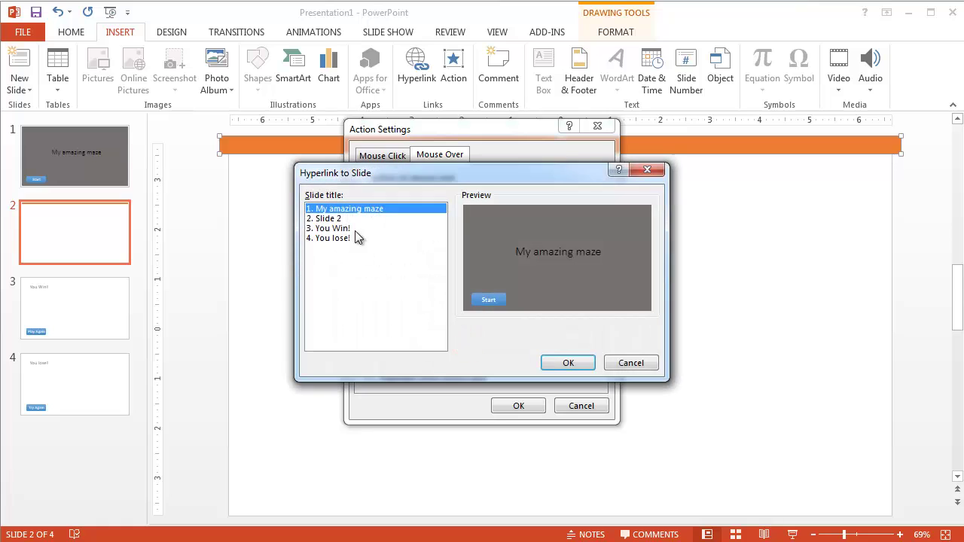
left_click(341, 240)
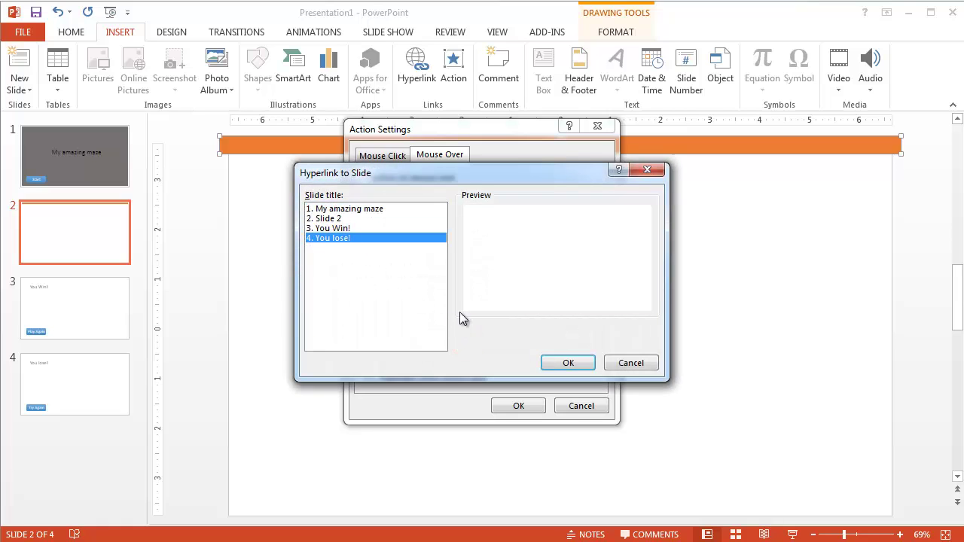
left_click(566, 365)
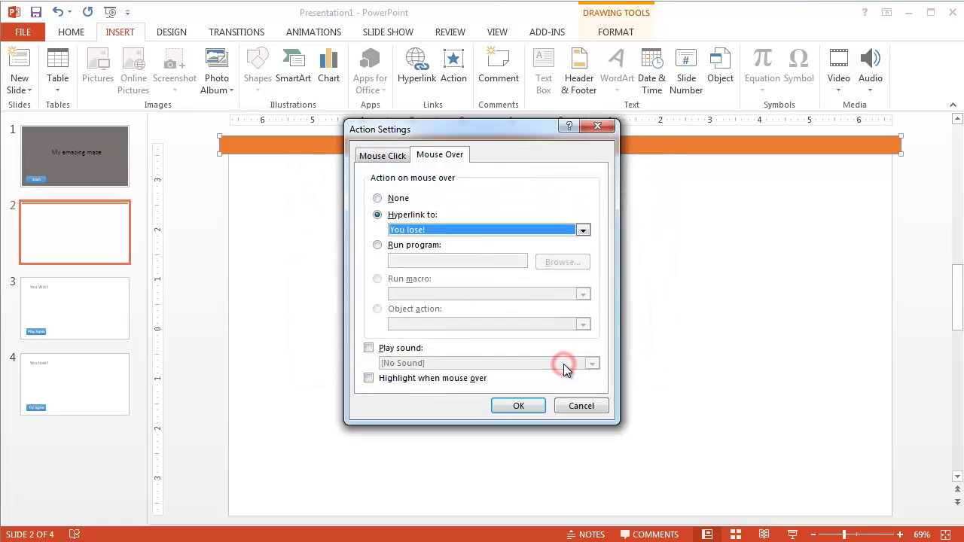
Make the orange bar's mouse-over action play the Explosion sound
left_click(368, 348)
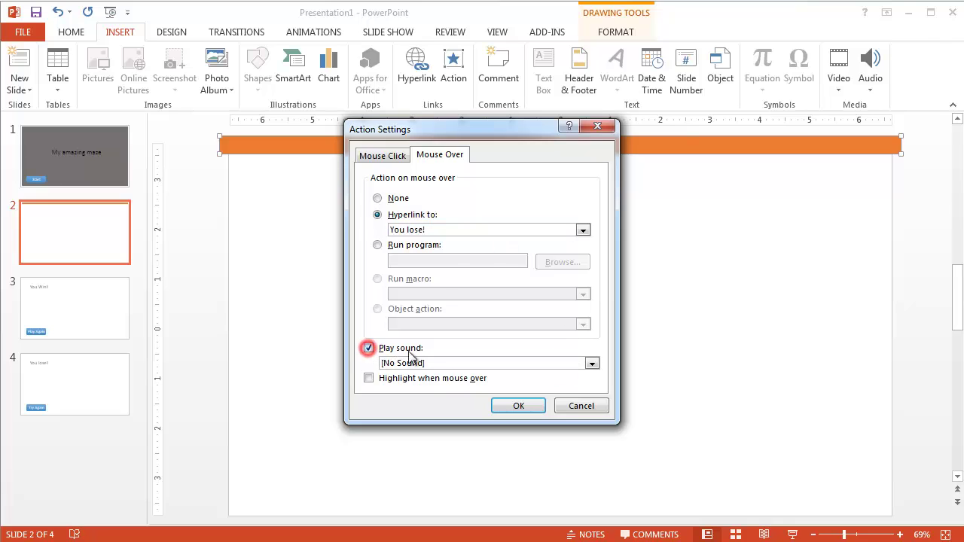
left_click(445, 364)
left_click(416, 219)
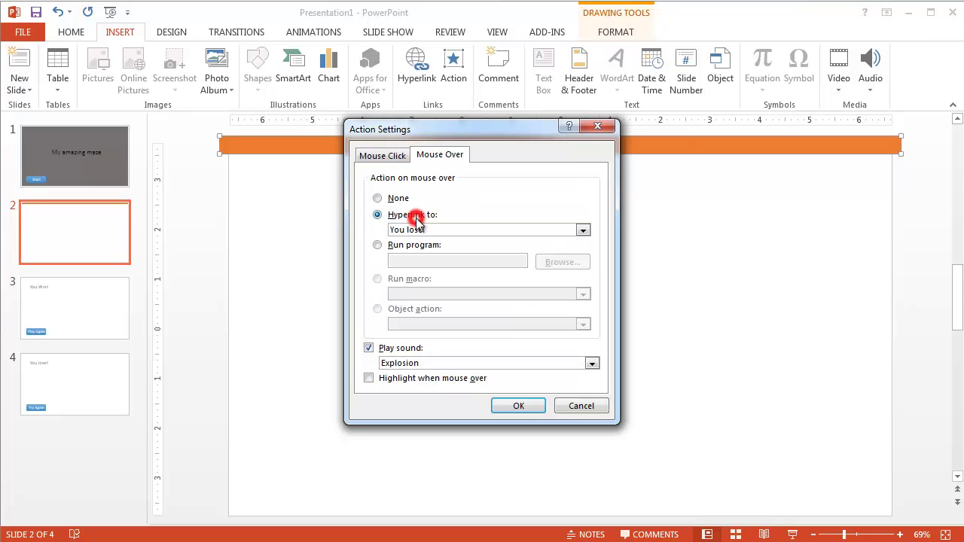
Apply the orange bar's action settings and play the show from slide 1 to test the bar and Try Again button
left_click(519, 406)
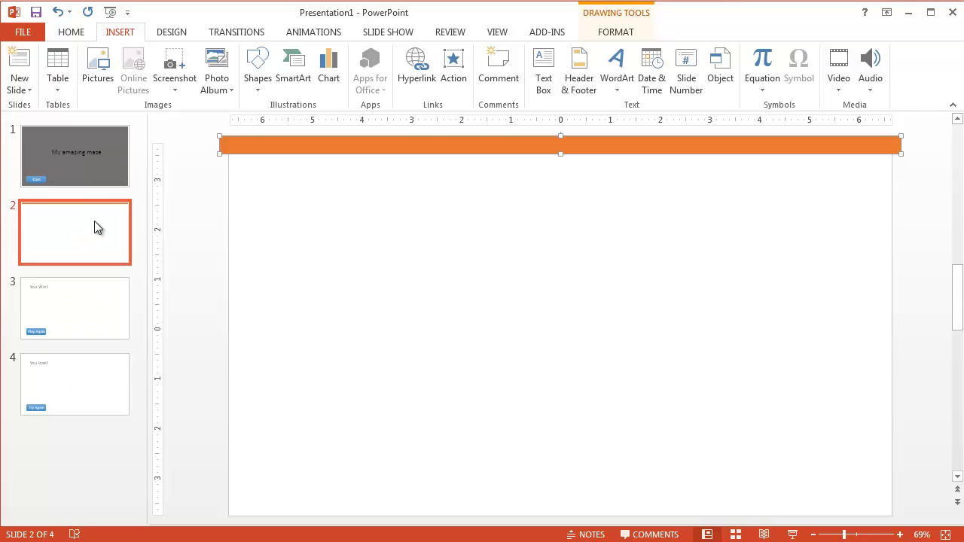
left_click(91, 163)
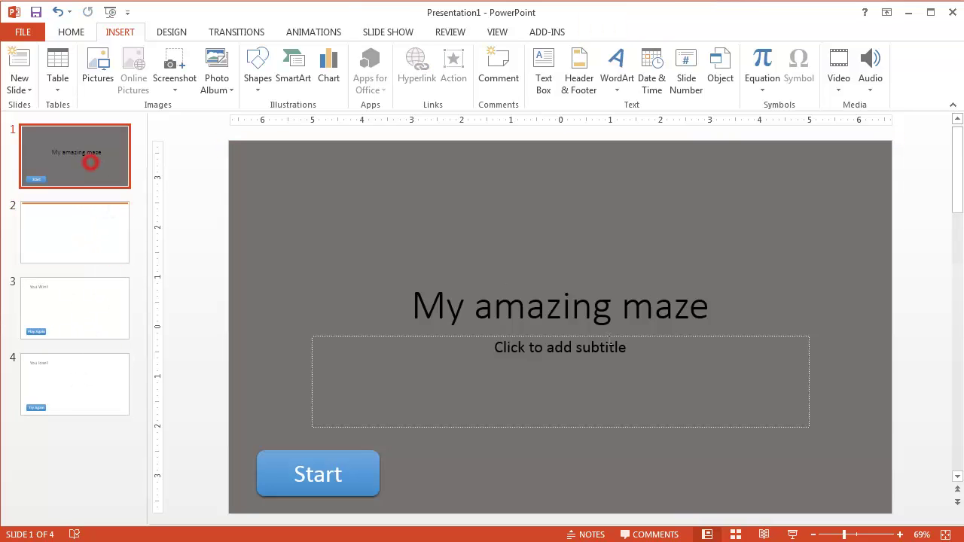
left_click(765, 534)
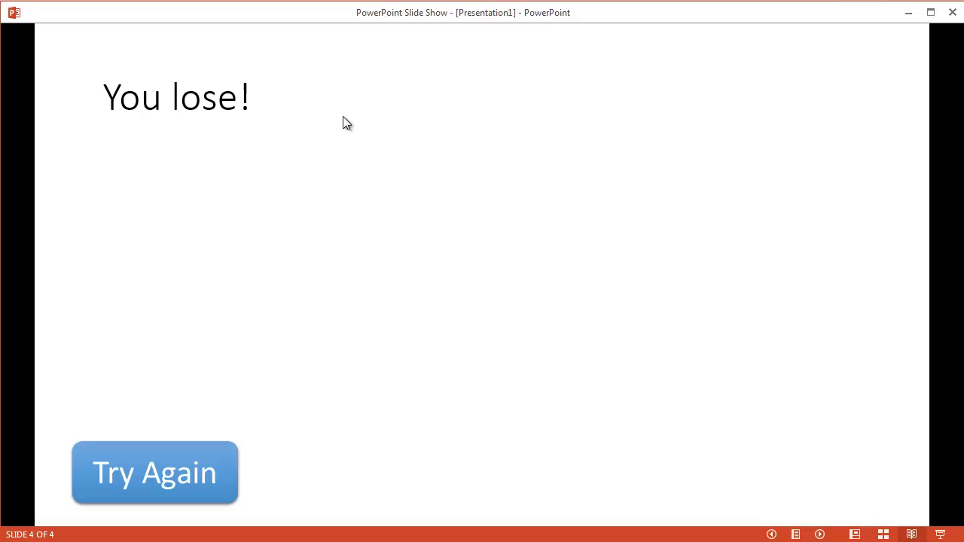
left_click(175, 476)
left_click(207, 450)
left_click(222, 468)
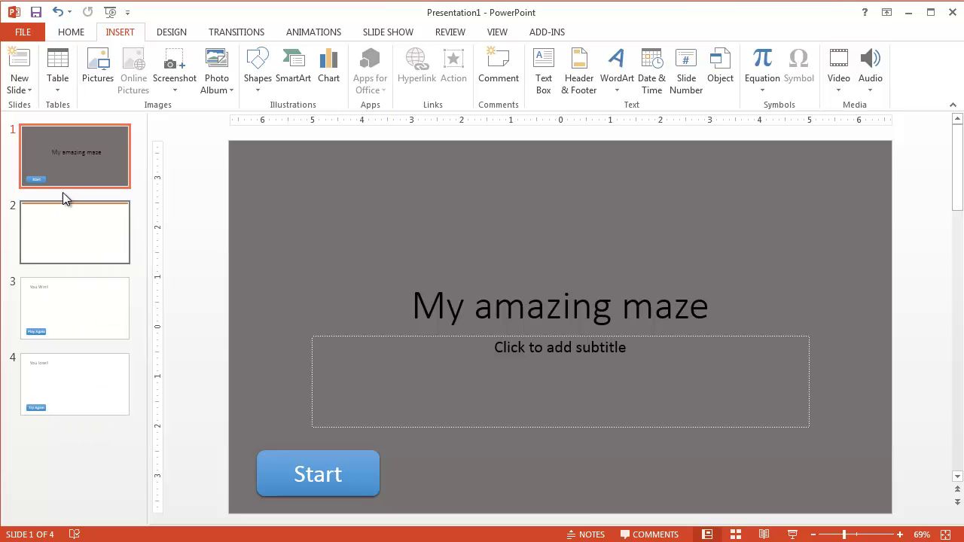
Copy slide 2's orange top bar and align the duplicate along the slide's bottom edge
left_click(82, 238)
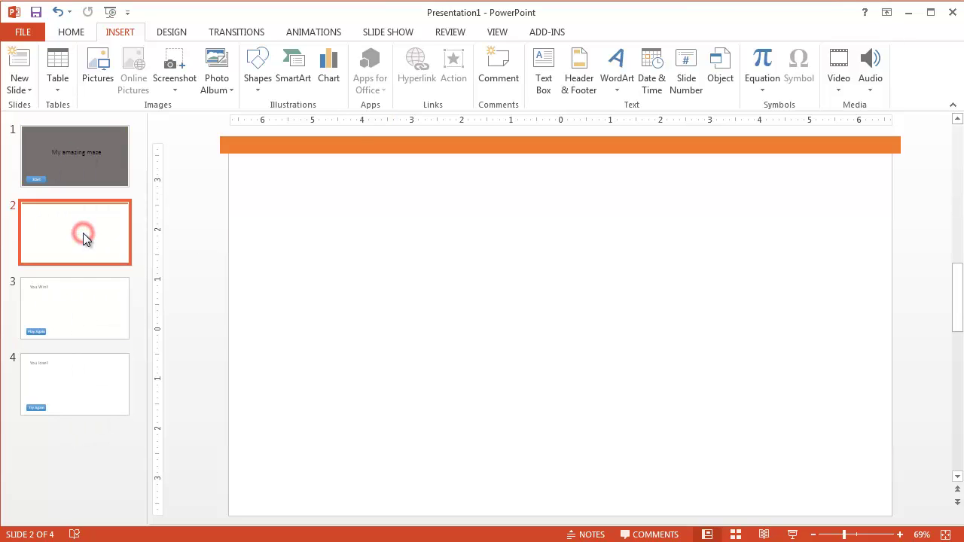
left_click(427, 148)
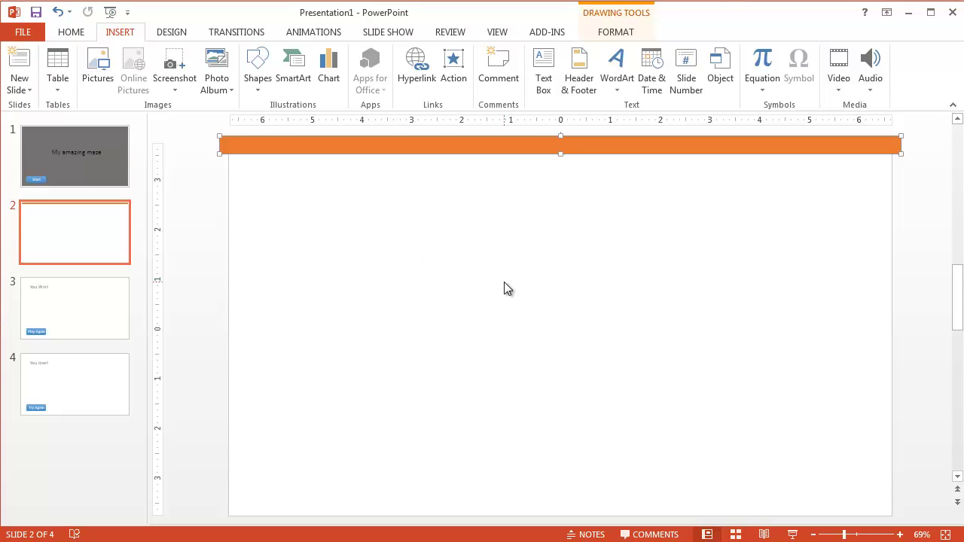
key("ctrl+z")
key("ctrl+v")
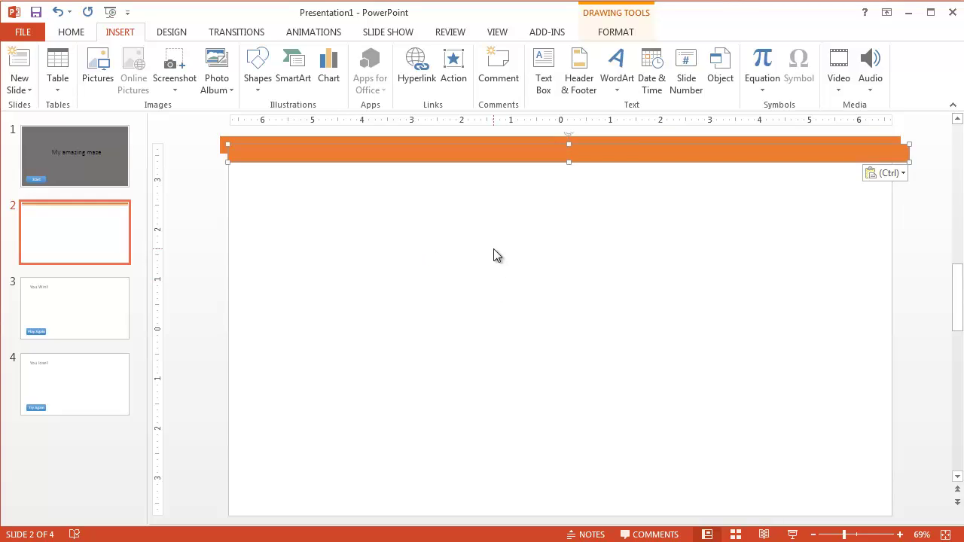
left_click_drag(486, 153, 482, 520)
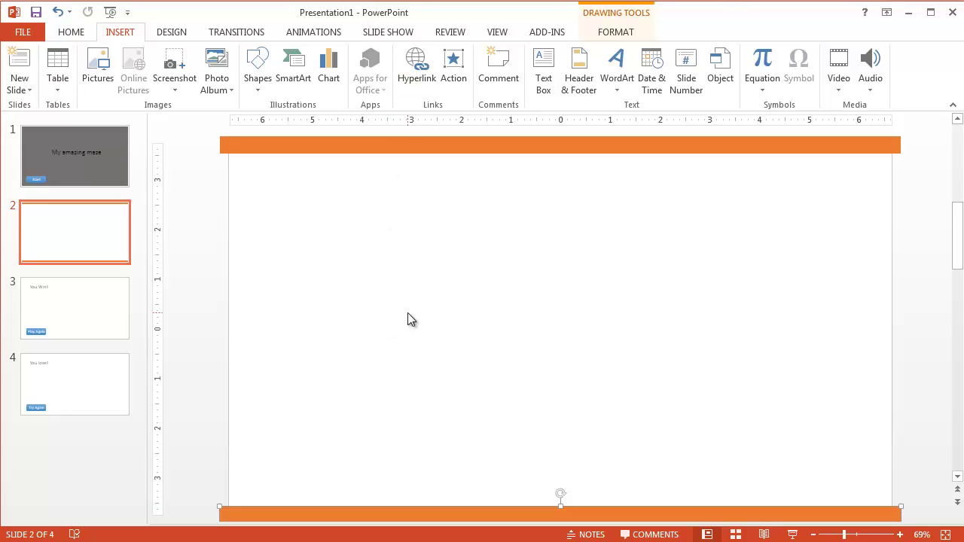
Add two more copies of the orange bar, turned vertical, along slide 2's left and right edges
key("ctrl+v")
left_click_drag(438, 153, 422, 255)
left_click_drag(552, 231, 226, 316)
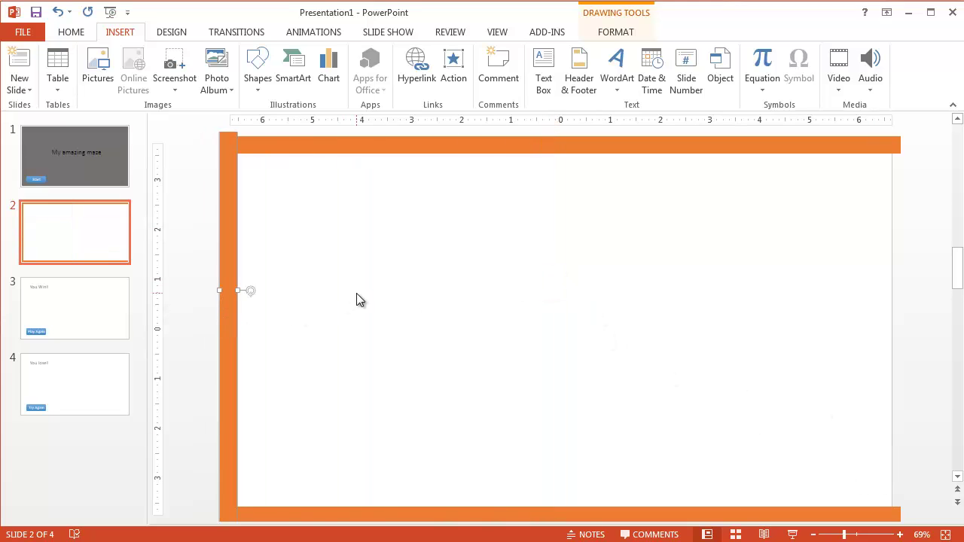
key("ctrl+v")
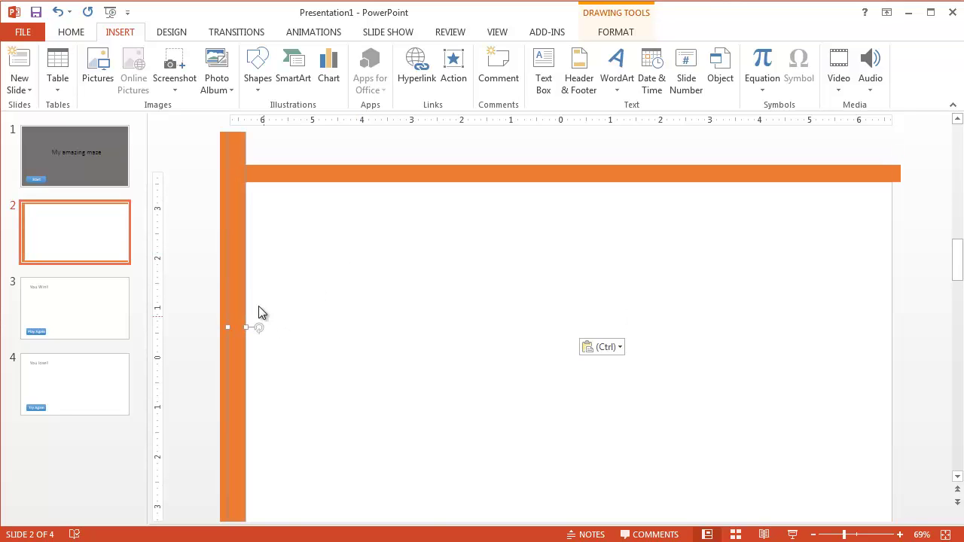
left_click_drag(253, 301, 895, 347)
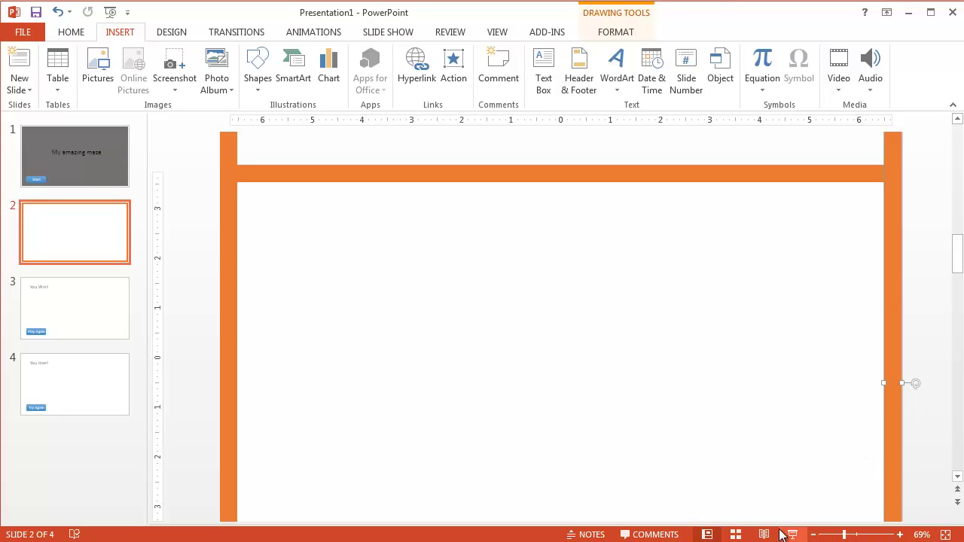
Shorten the right and left vertical bars from above so their upper ends line up with the top bar
left_click(812, 534)
left_click(812, 535)
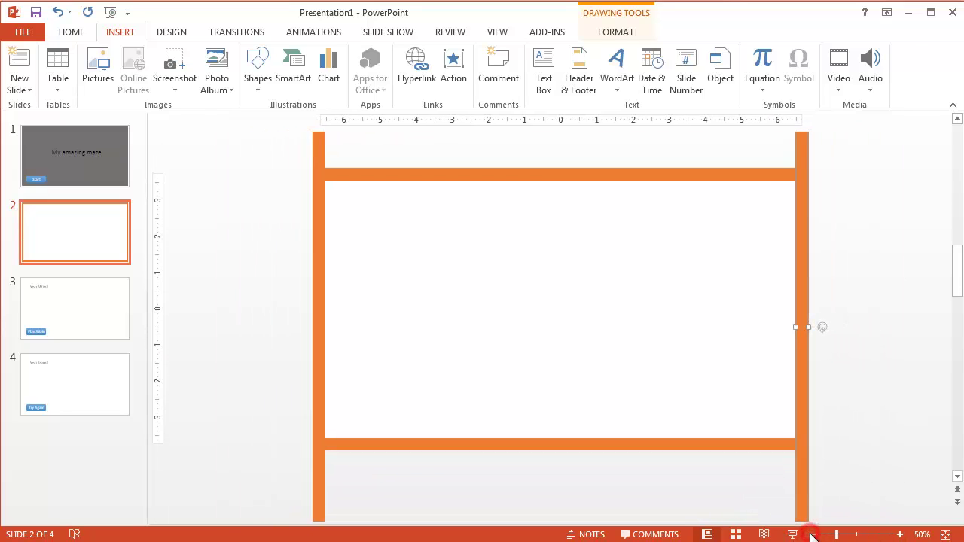
left_click(812, 534)
left_click(812, 535)
left_click_drag(710, 189, 709, 241)
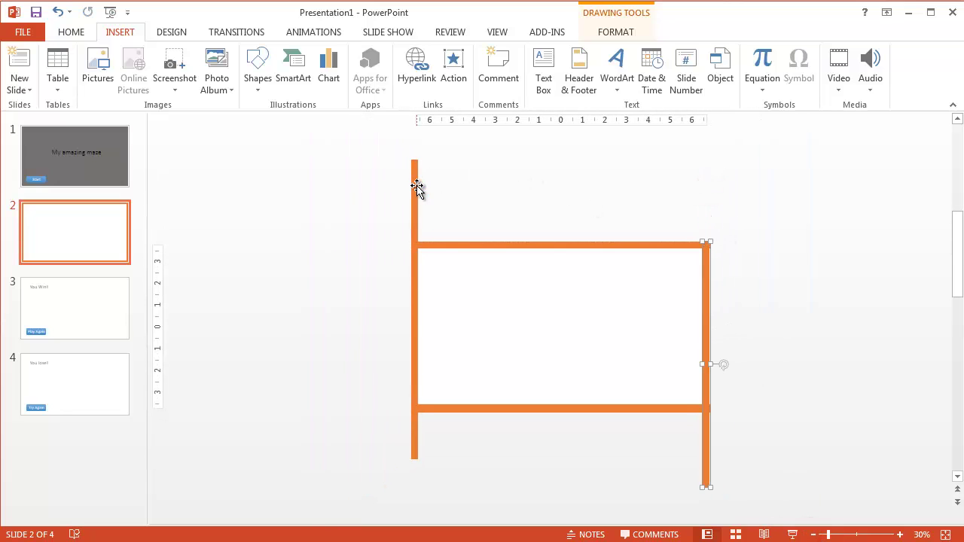
left_click(416, 185)
left_click_drag(416, 159, 421, 242)
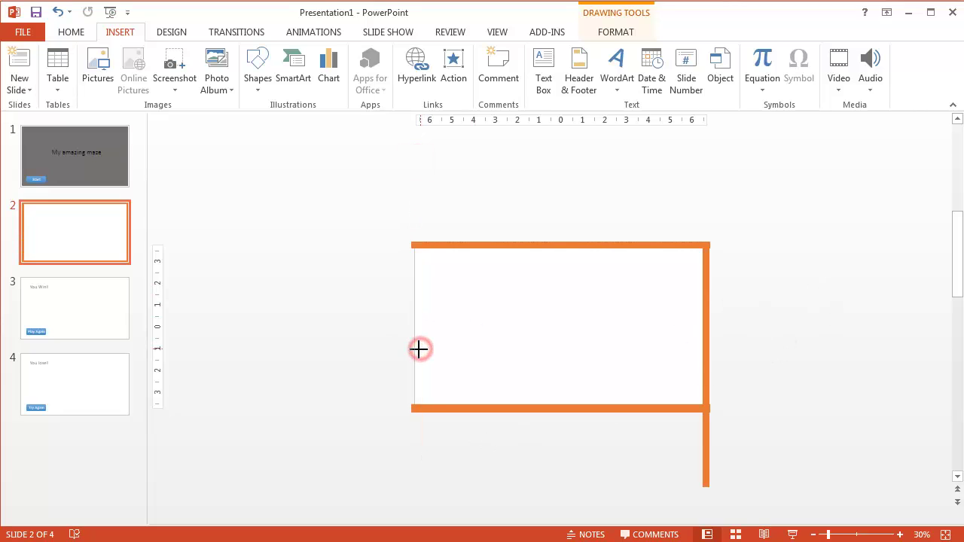
left_click(769, 326)
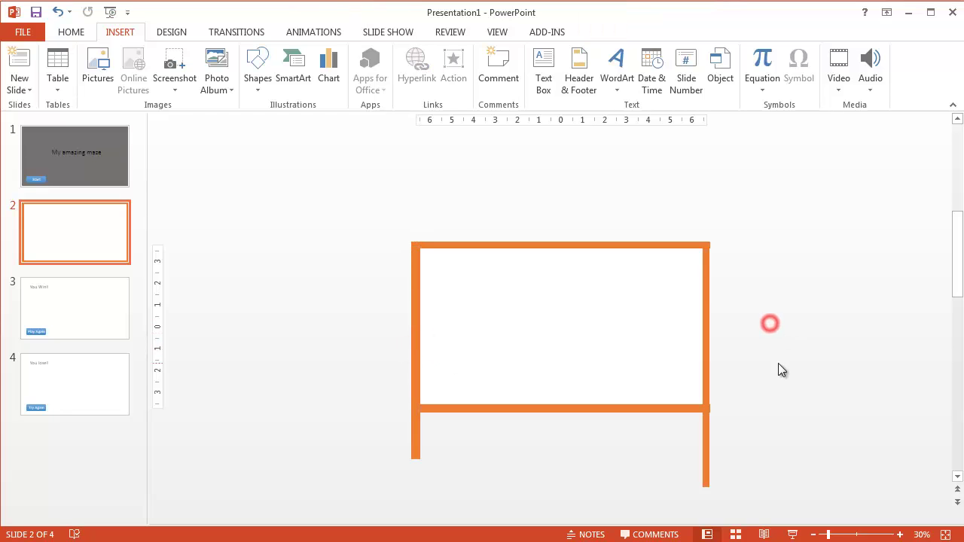
left_click(900, 535)
left_click(899, 534)
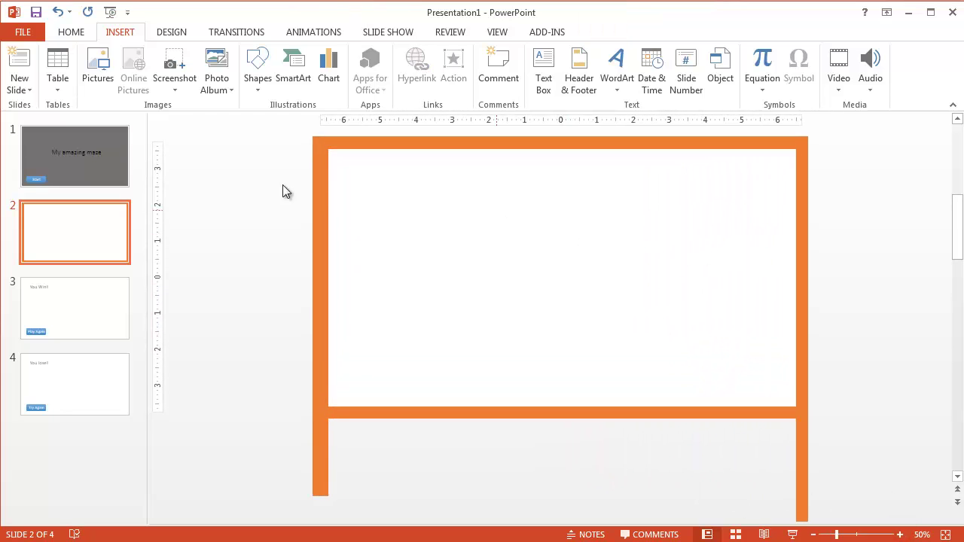
Play the show from slide 1 to test the right wall's mouse-over link and the Try Again button
left_click(92, 163)
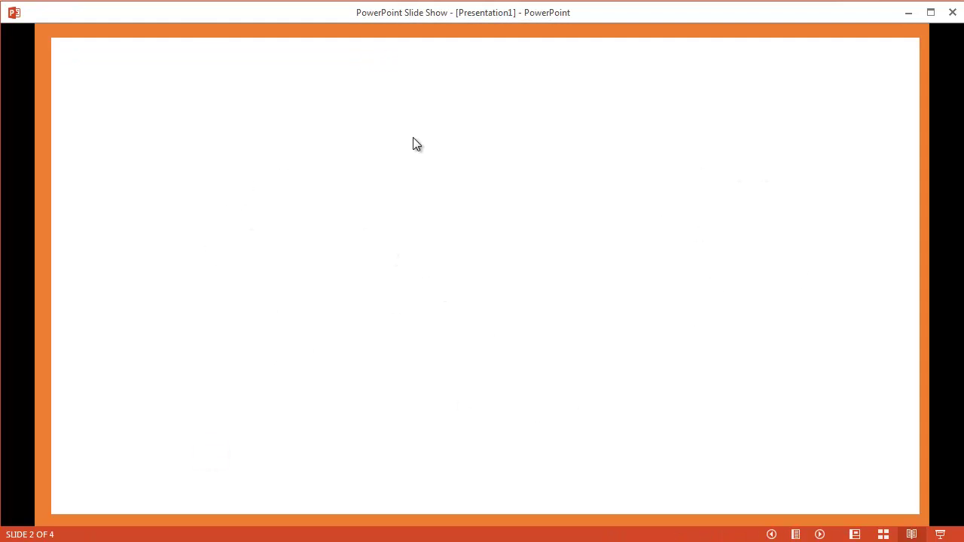
mouse_move(924, 314)
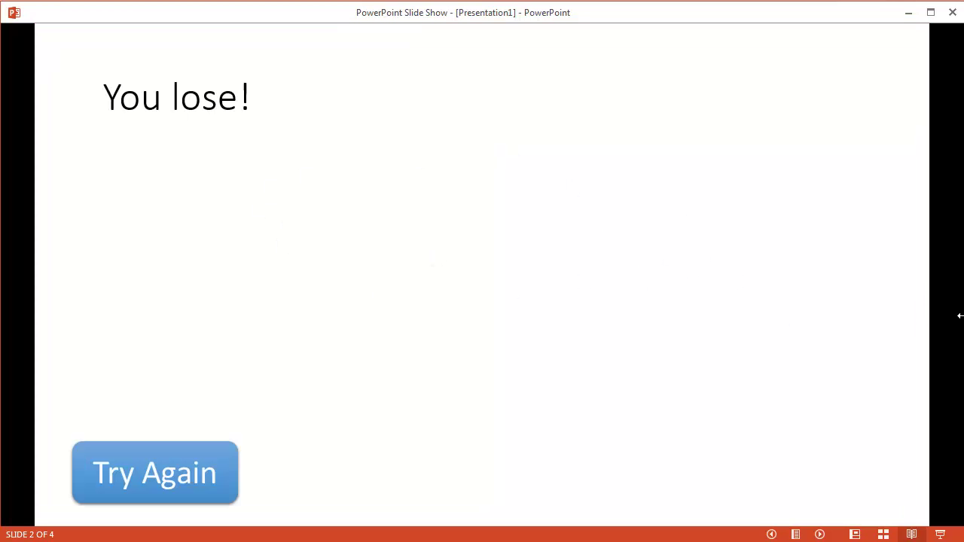
left_click(179, 480)
key("Escape")
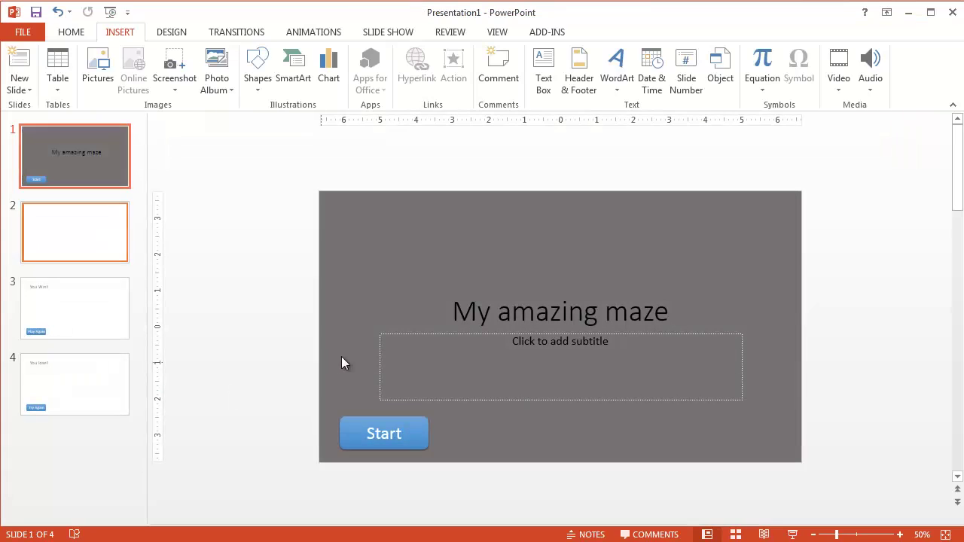
Copy slide 2's top bar and place the duplicate across the left wall, about 1.2" below the slide's centre
left_click(66, 244)
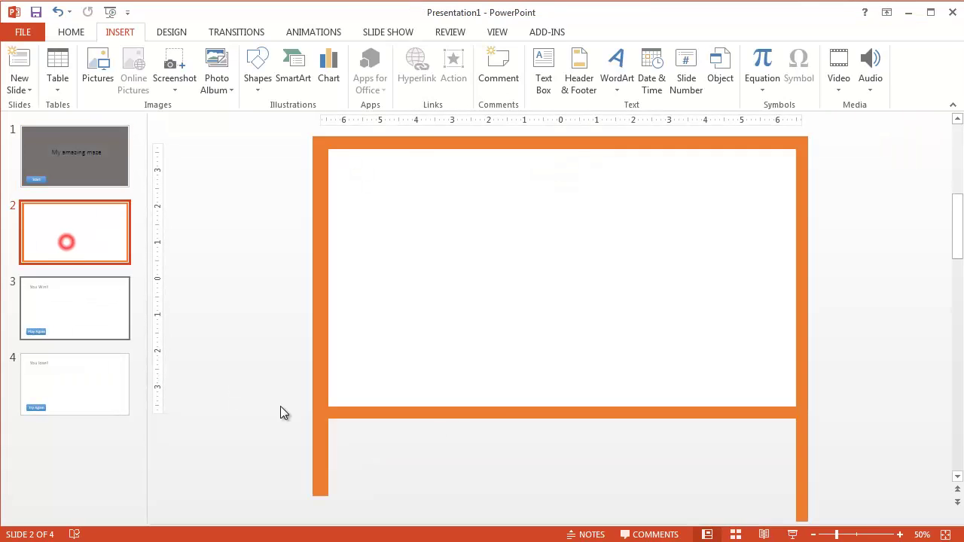
left_click(406, 142)
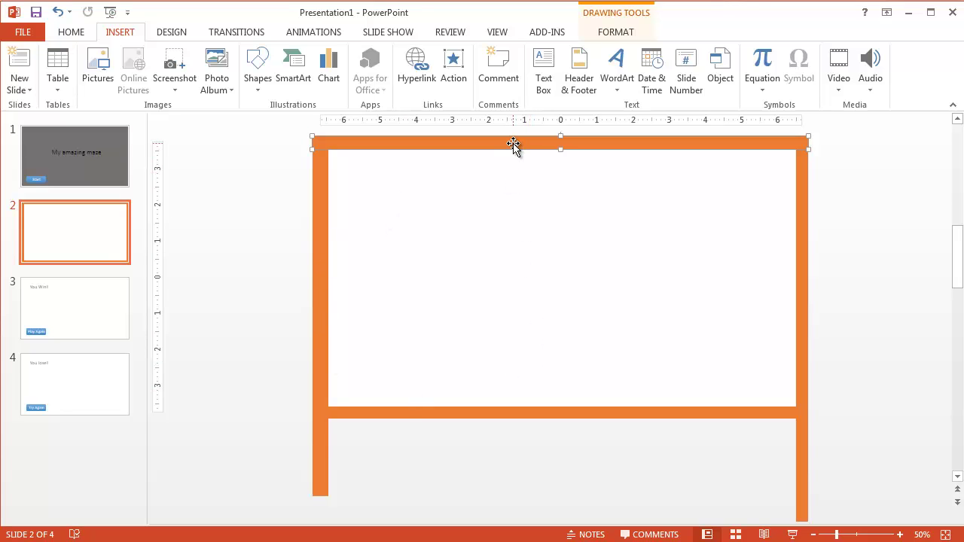
key("ctrl+z")
key("ctrl+v")
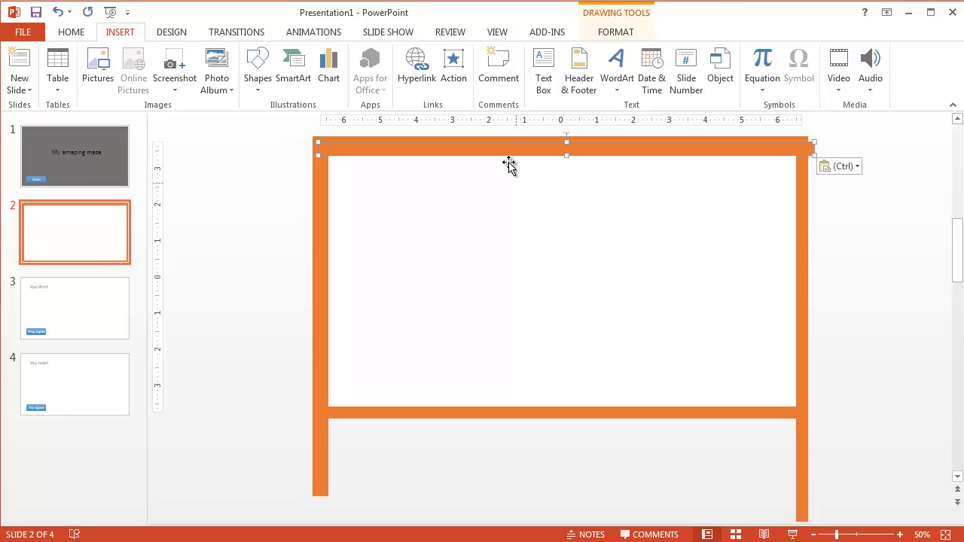
left_click_drag(508, 156, 330, 322)
Place another bar copy across the right wall about 1.2" above centre, and shift the lower inner wall about 0.5" right
key("ctrl+v")
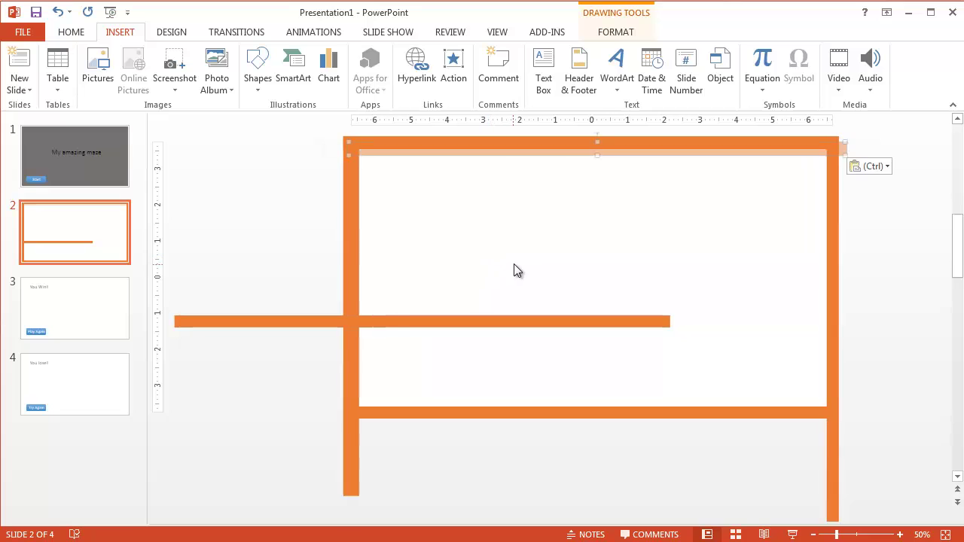
left_click_drag(618, 161, 749, 234)
left_click_drag(604, 326, 622, 327)
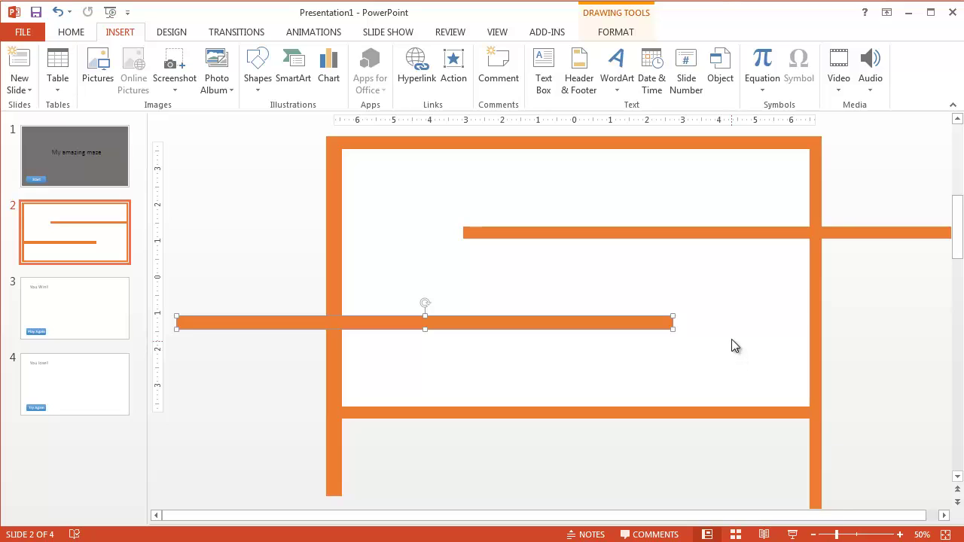
left_click(218, 213)
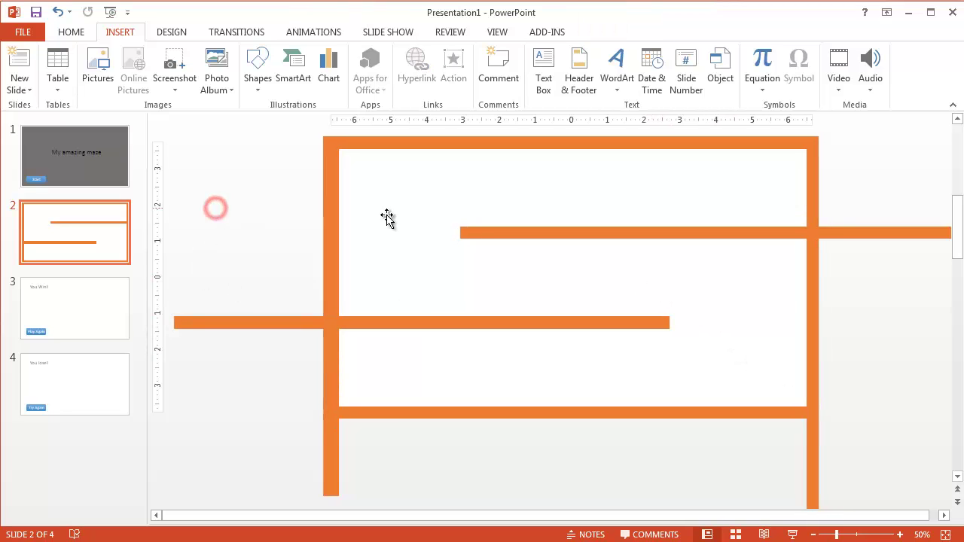